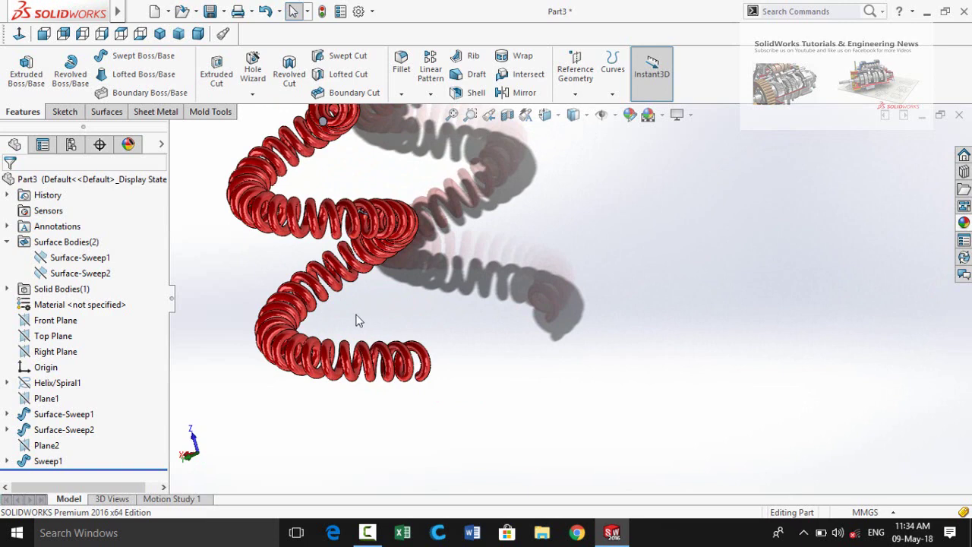
pyautogui.moveTo(250, 281); pyautogui.dragTo(281, 300, button='middle')
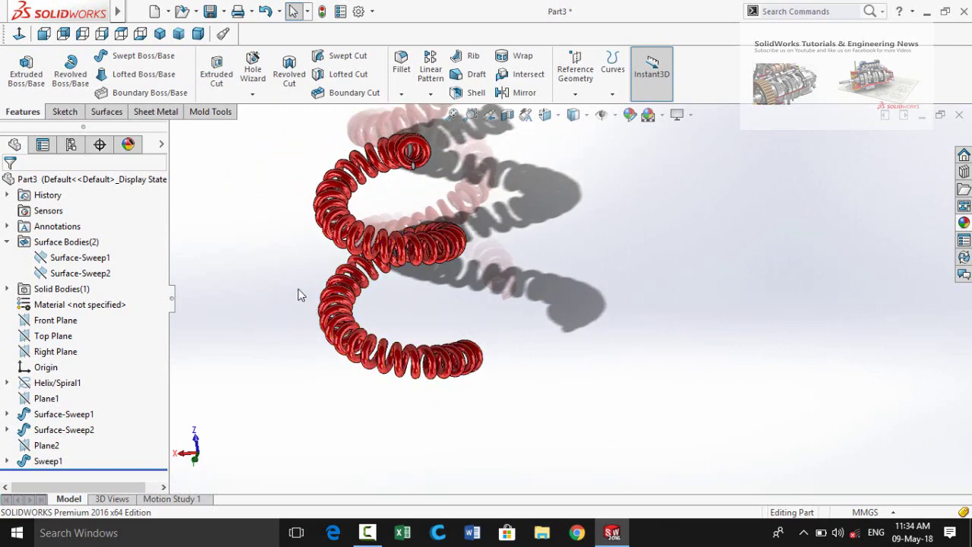
pyautogui.moveTo(288, 283); pyautogui.dragTo(281, 252, button='middle')
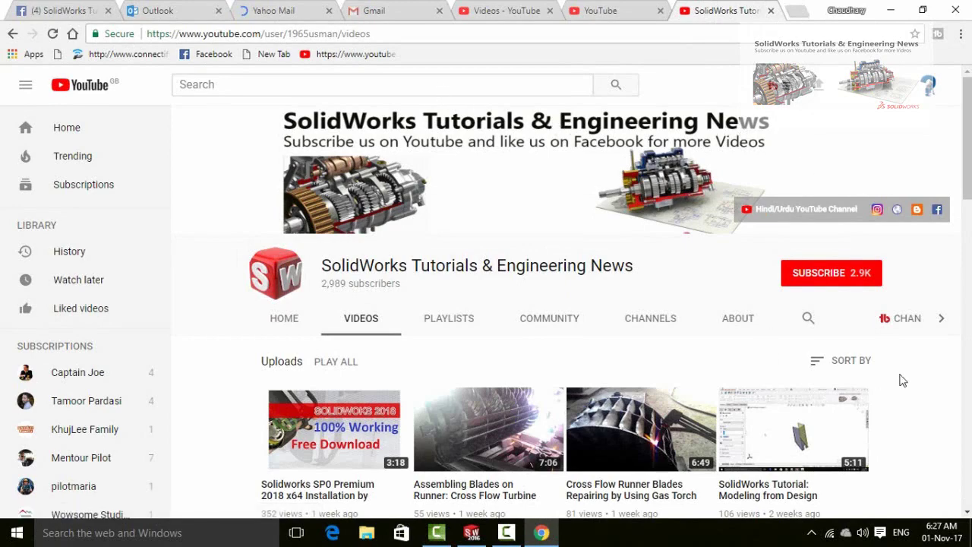
pyautogui.scroll(-15, 902, 380)
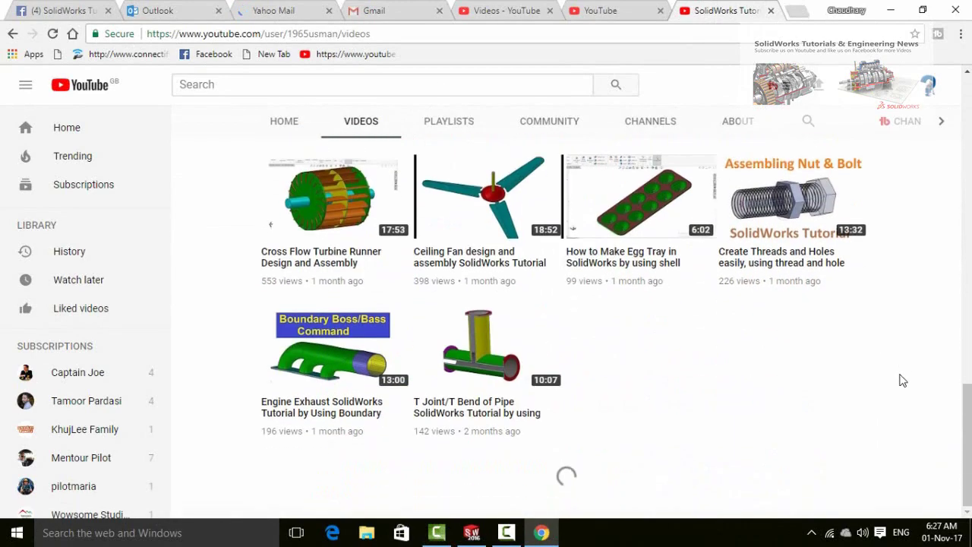
pyautogui.scroll(15, 902, 380)
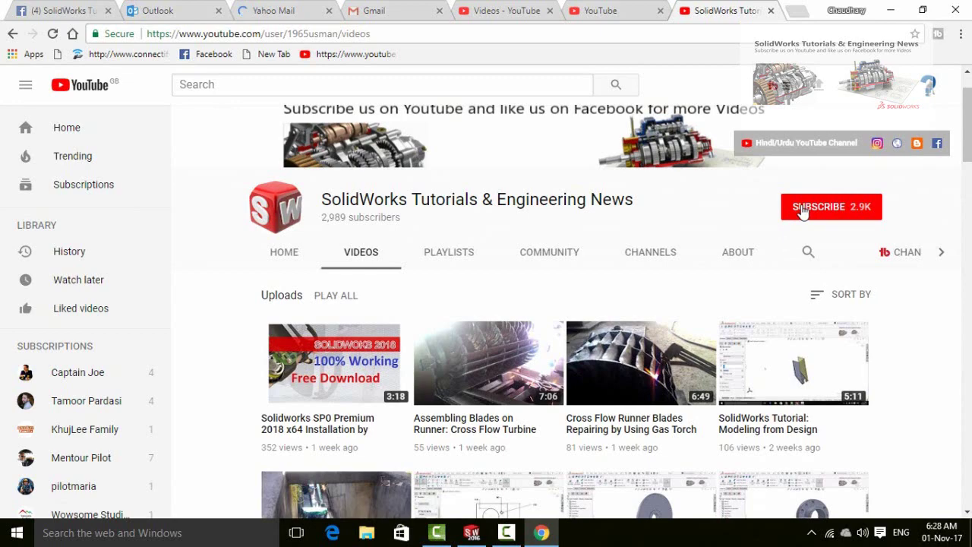
pyautogui.click(802, 211)
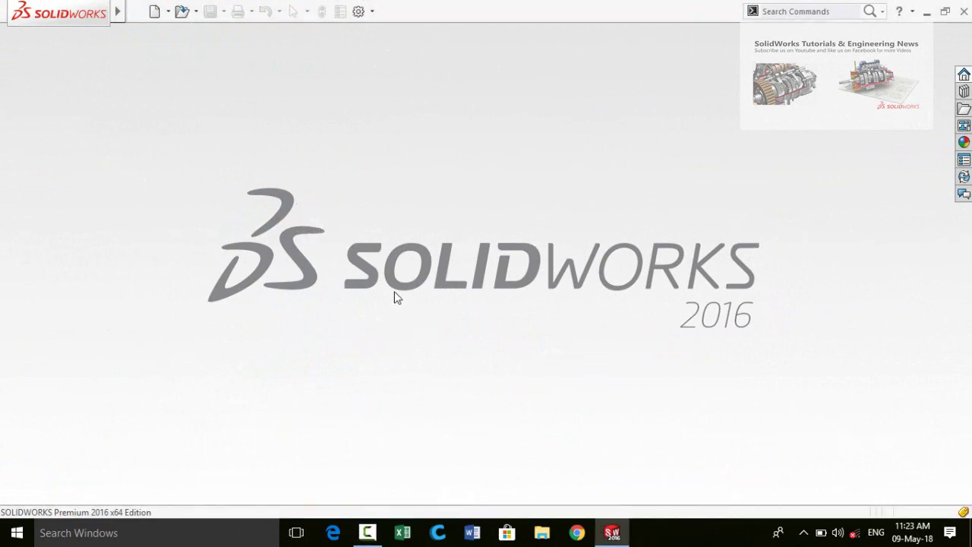
# Create a new part document and start a sketch on the Front Plane
pyautogui.hotkey('ctrl', 'n')
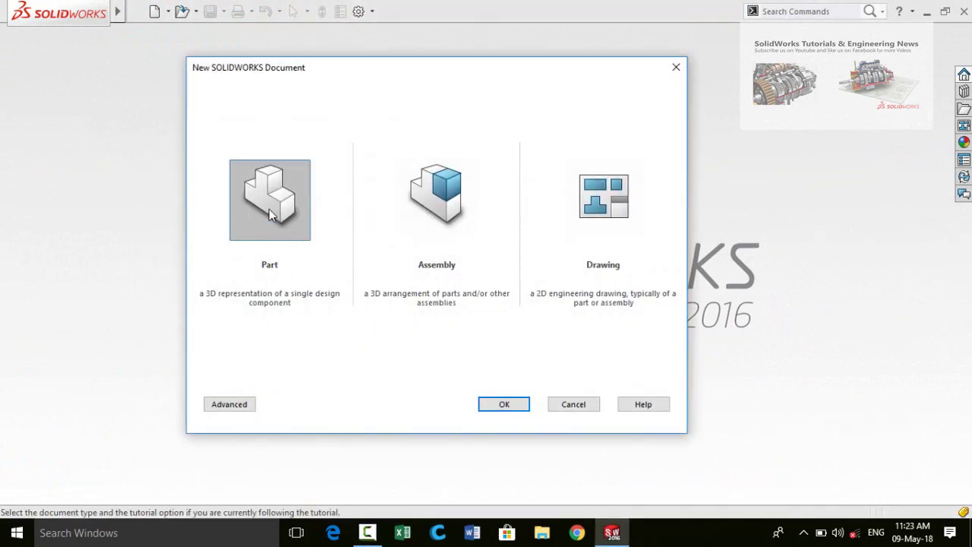
pyautogui.doubleClick(270, 214)
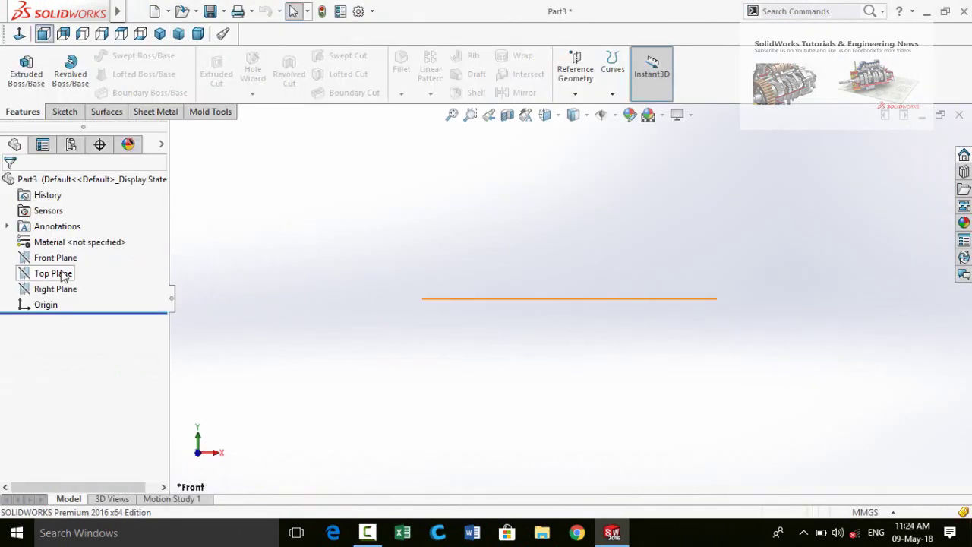
pyautogui.click(26, 261)
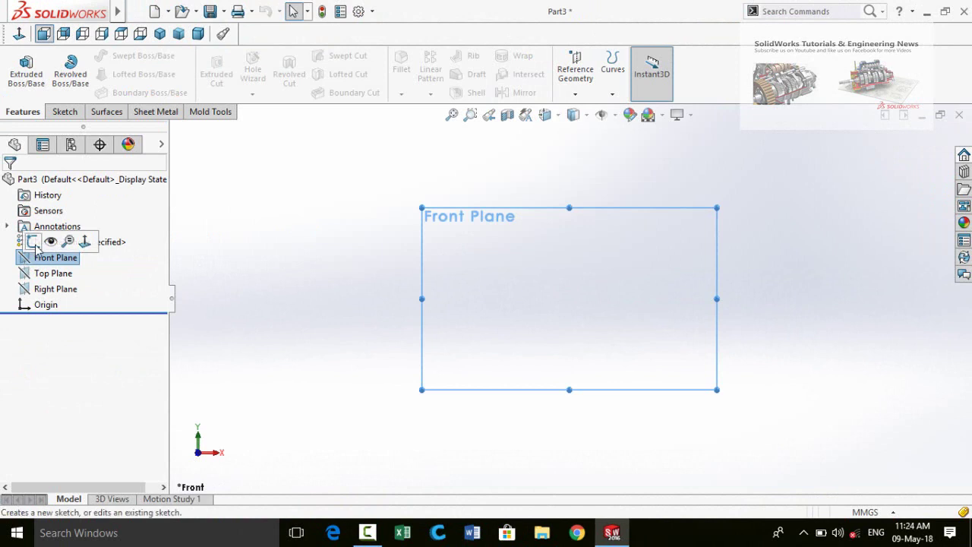
pyautogui.click(31, 242)
pyautogui.click(354, 297)
# Sketch a circle centred on the origin and dimension its diameter to 320 mm
pyautogui.click(122, 55)
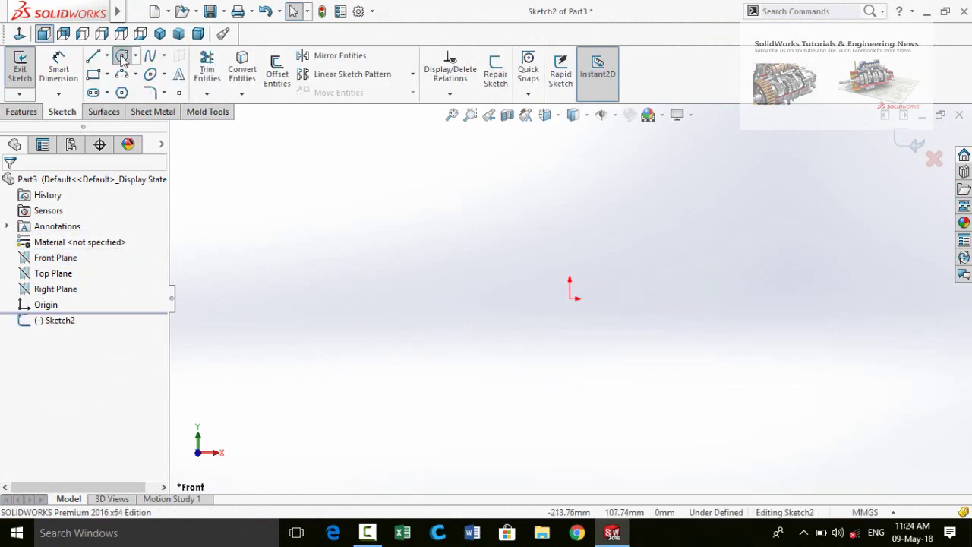
pyautogui.click(568, 300)
pyautogui.click(512, 369)
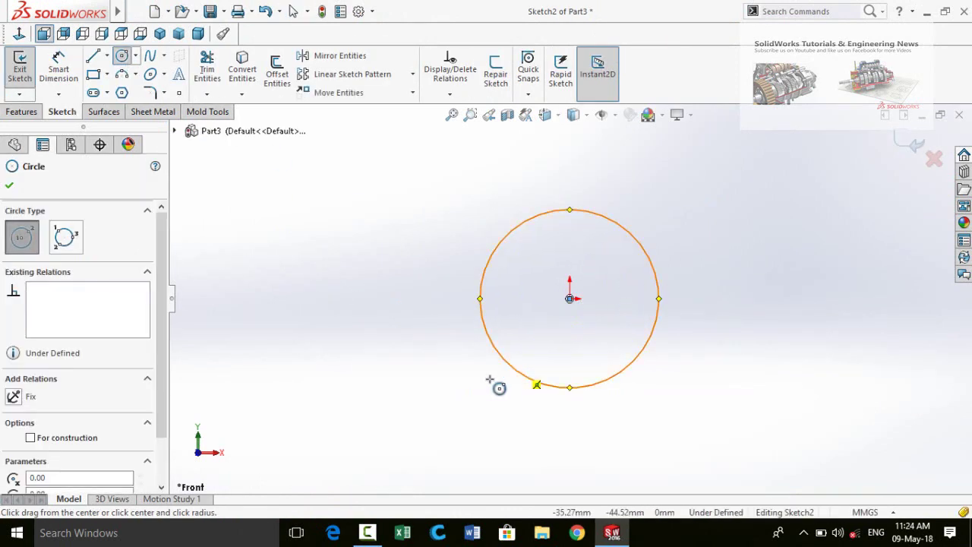
pyautogui.moveTo(405, 363); pyautogui.dragTo(407, 304, button='right')
pyautogui.click(507, 359)
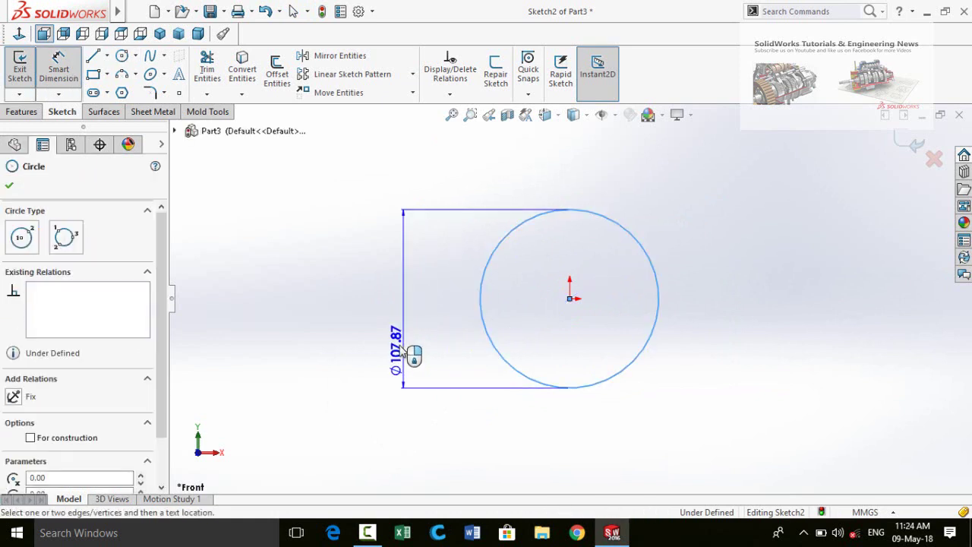
pyautogui.click(390, 301)
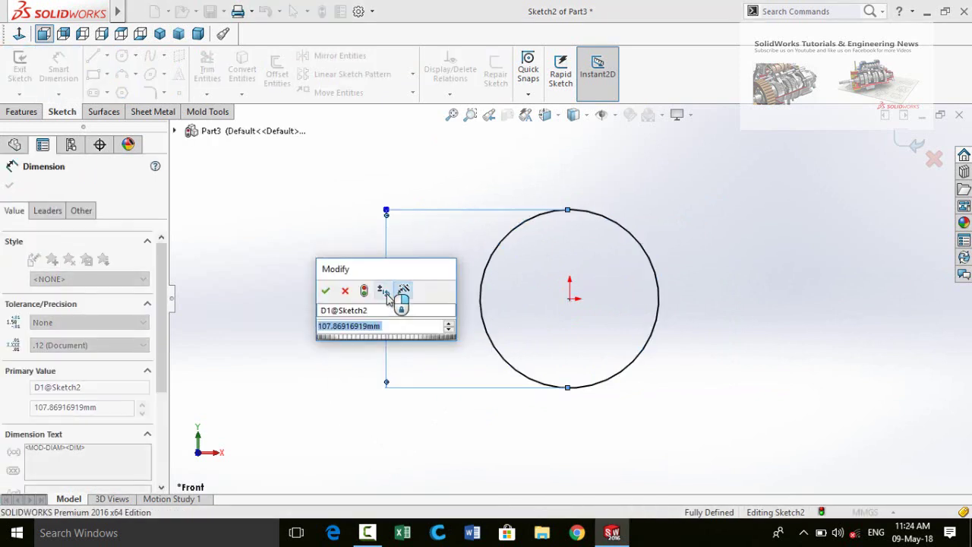
pyautogui.write('320')
pyautogui.press('Return')
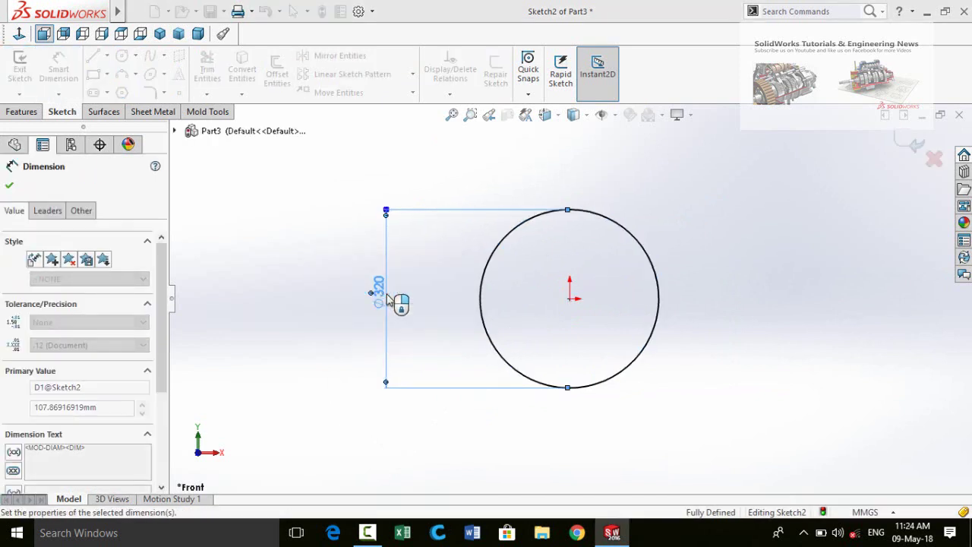
# Start a variable-pitch helix from the circle, setting the pitch to 320 mm in the first region row and 310 mm in the second
pyautogui.click(21, 111)
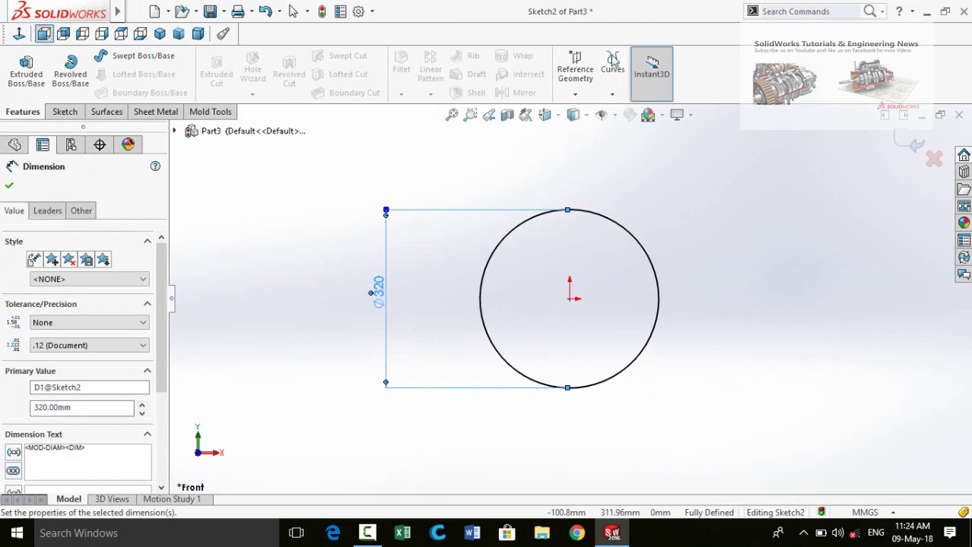
pyautogui.click(613, 89)
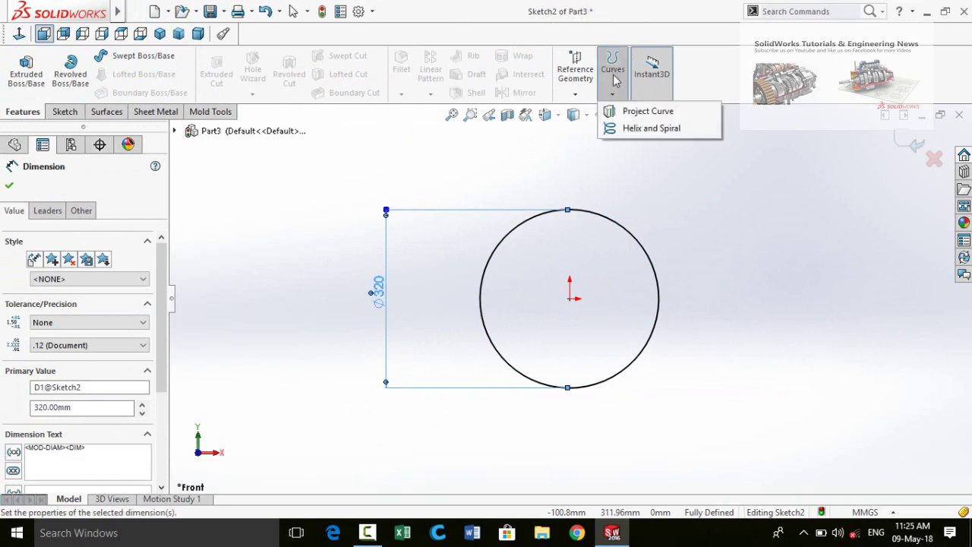
pyautogui.click(631, 131)
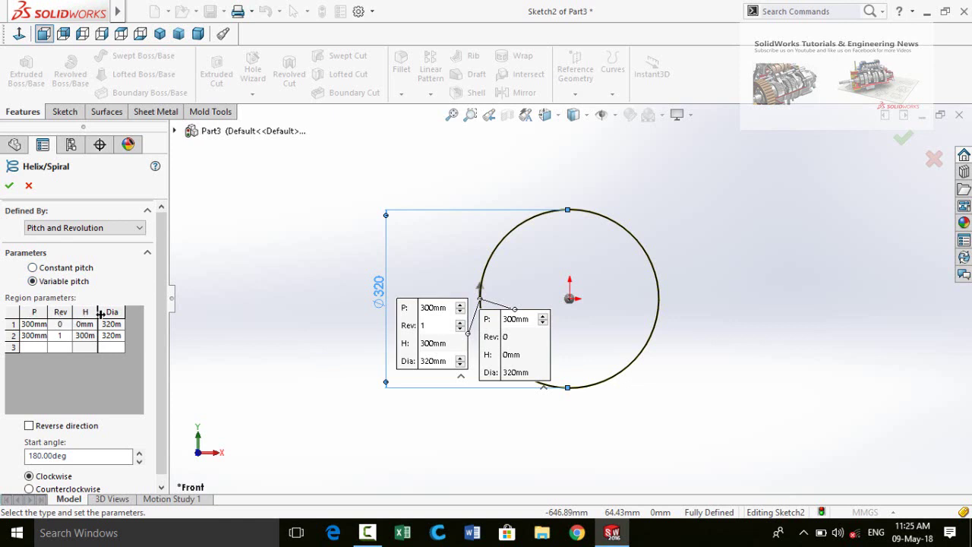
pyautogui.click(33, 324)
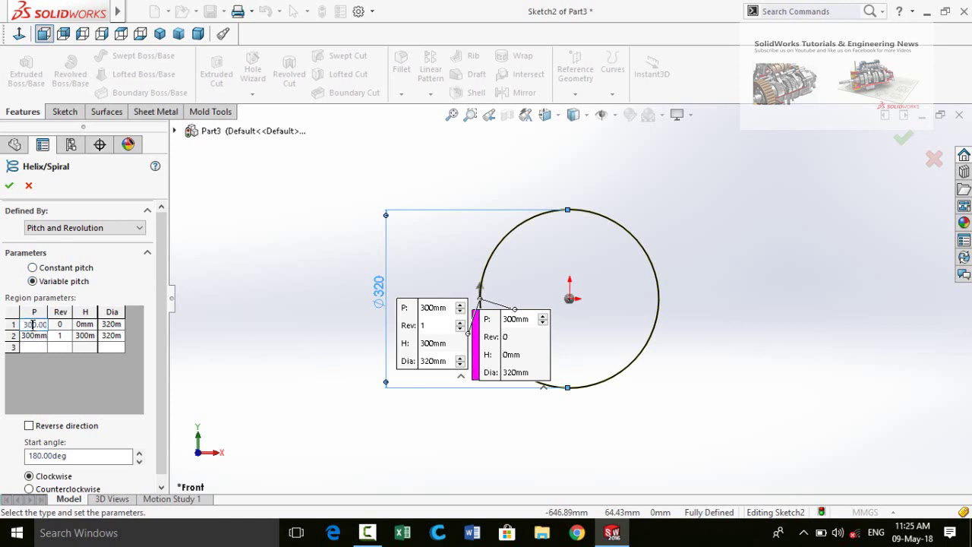
pyautogui.doubleClick(34, 324)
pyautogui.write('320')
pyautogui.click(32, 338)
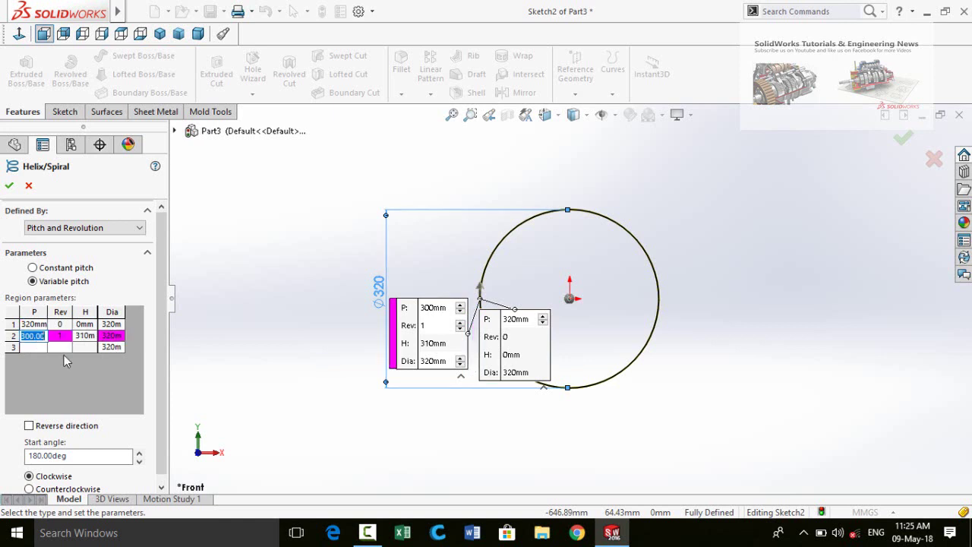
pyautogui.write('310mm')
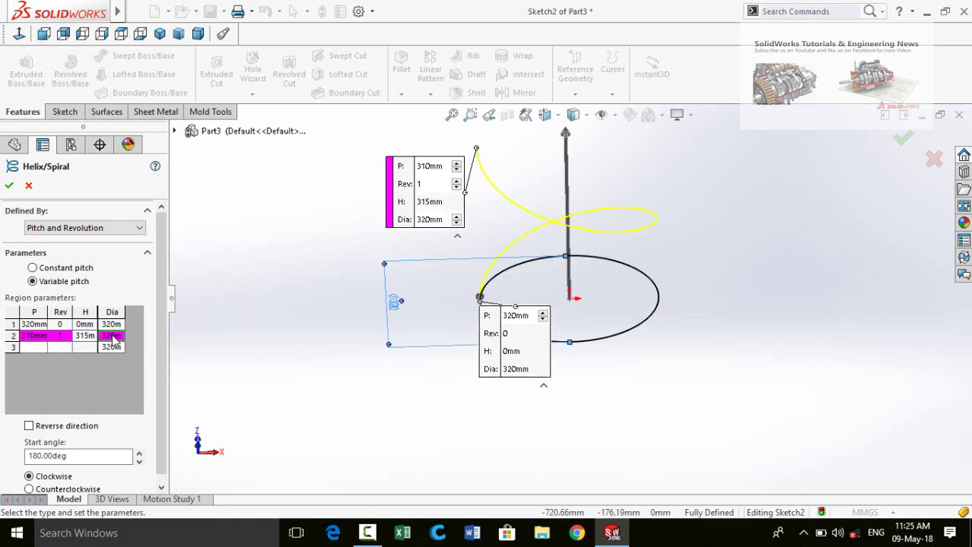
# Set the diameter of the helix's second region row to 310 mm
pyautogui.click(112, 336)
pyautogui.doubleClick(112, 336)
pyautogui.write('310')
pyautogui.click(276, 343)
pyautogui.scroll(1, 234, 358)
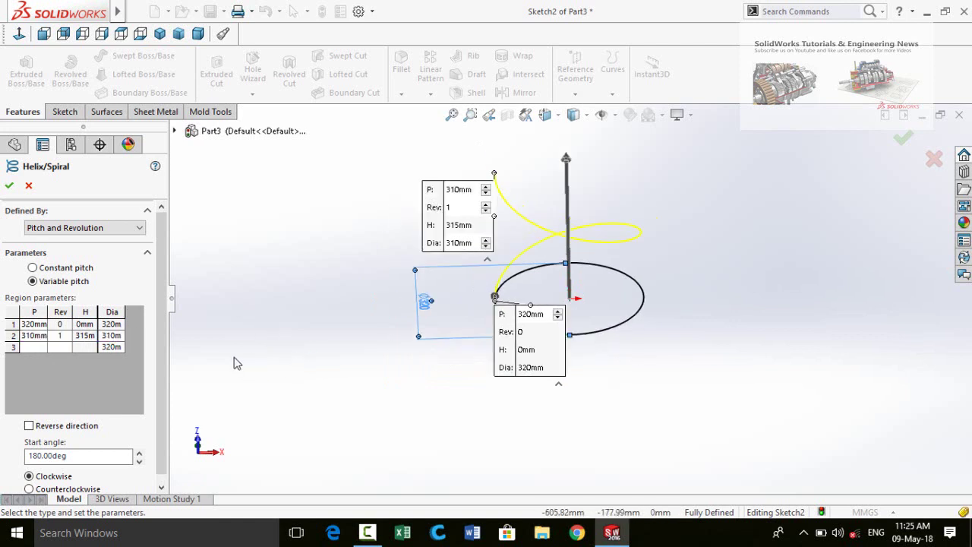
# Add a third helix region with 200 mm pitch, 200 mm diameter and 2 revolutions, and accept the helix
pyautogui.doubleClick(30, 348)
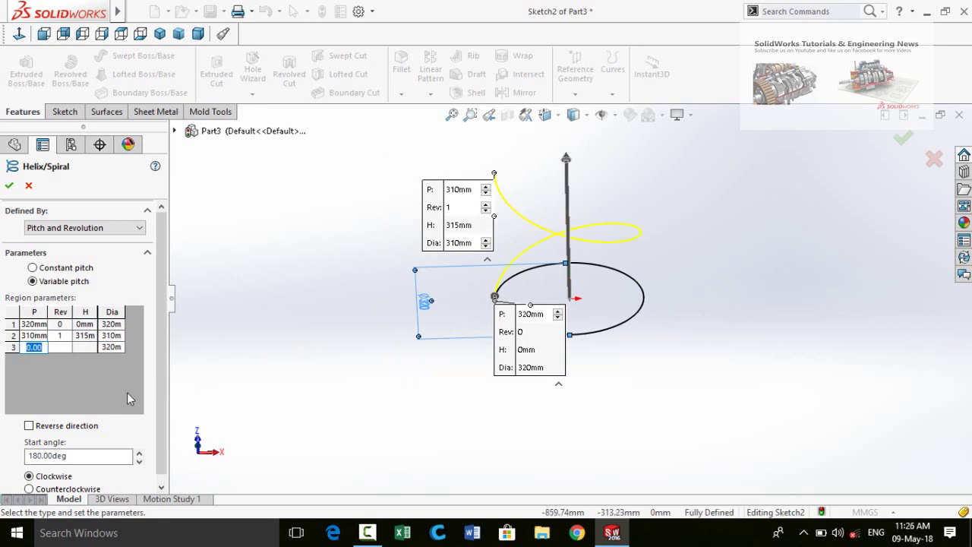
pyautogui.write('200')
pyautogui.doubleClick(118, 351)
pyautogui.press('Return')
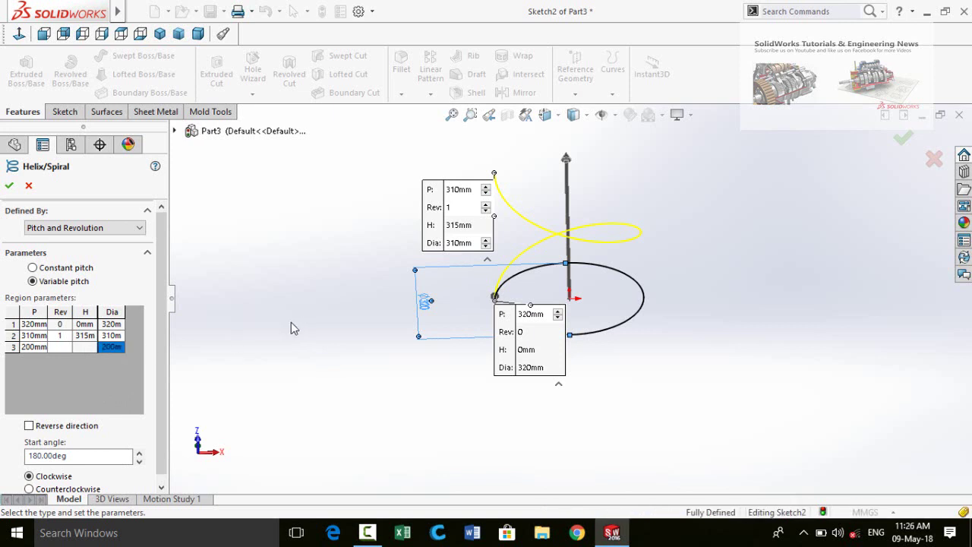
pyautogui.doubleClick(61, 349)
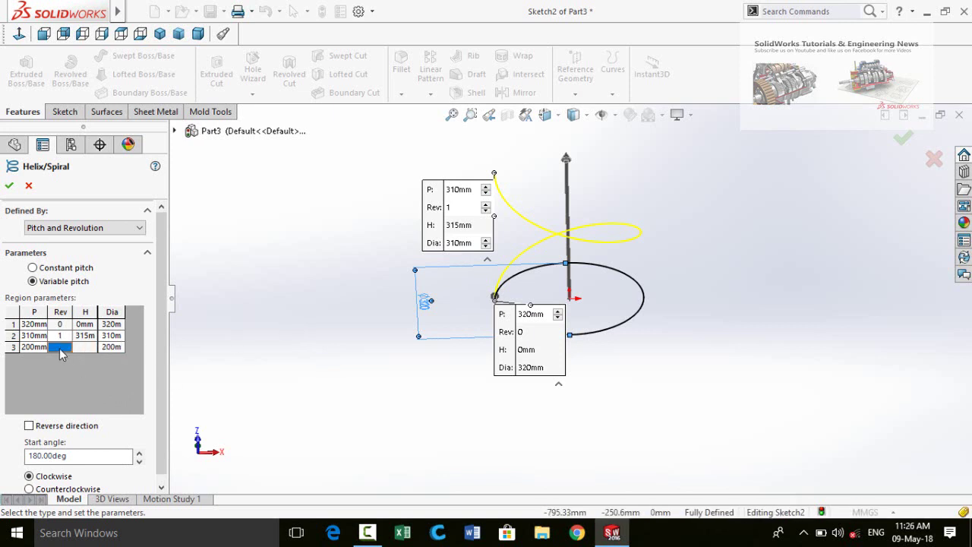
pyautogui.write('2')
pyautogui.press('Return')
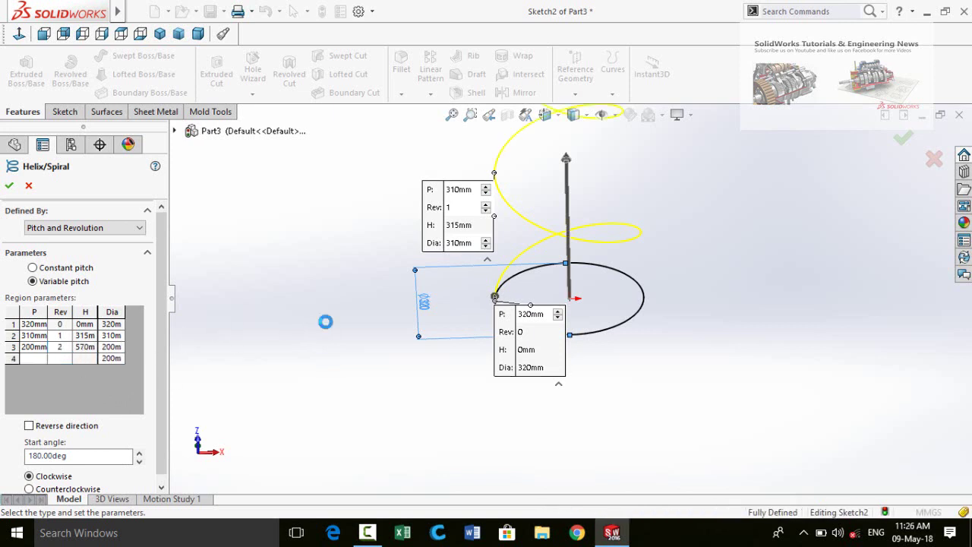
pyautogui.moveTo(391, 335); pyautogui.dragTo(526, 320, button='middle')
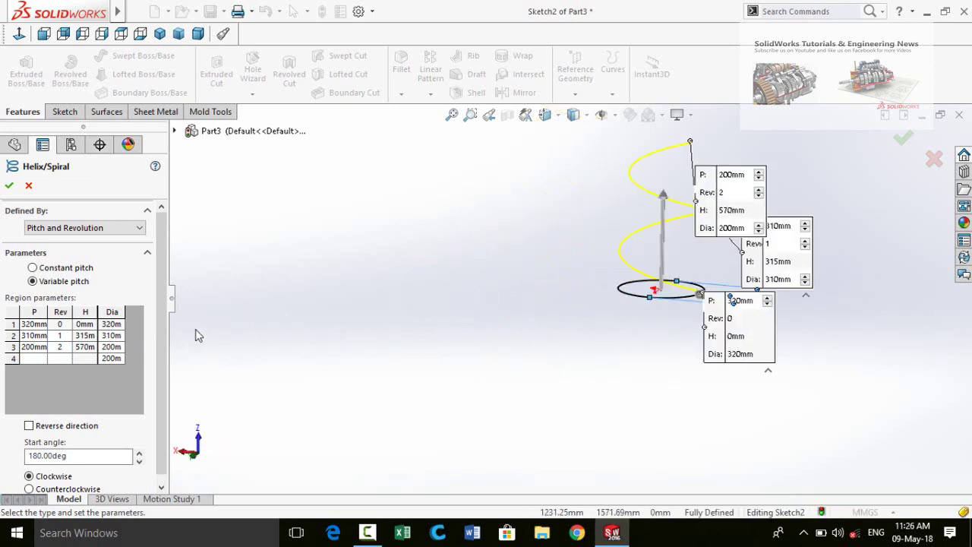
pyautogui.click(10, 187)
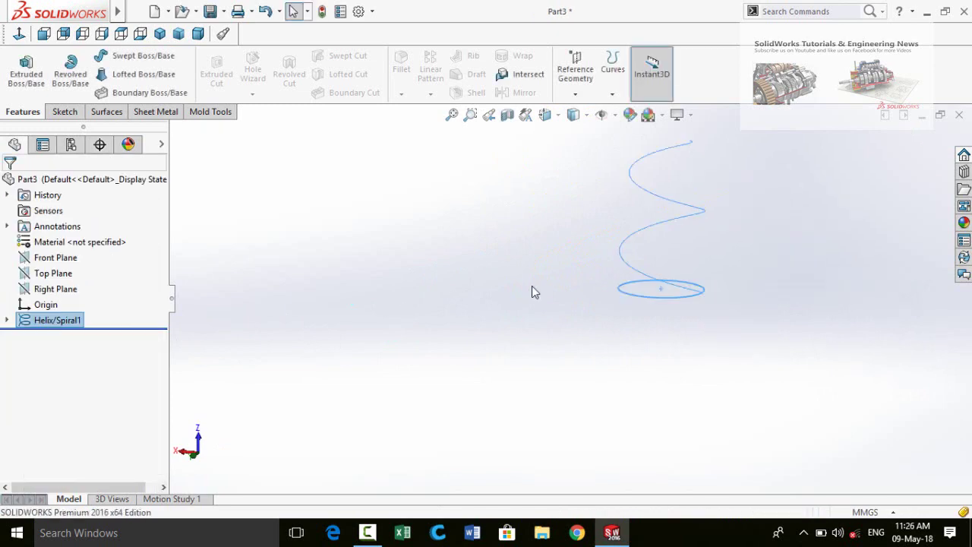
pyautogui.click(673, 347)
# Create a reference plane perpendicular to the helix and coincident with the endpoint at its wide, lower end
pyautogui.moveTo(751, 226); pyautogui.dragTo(612, 280, button='middle')
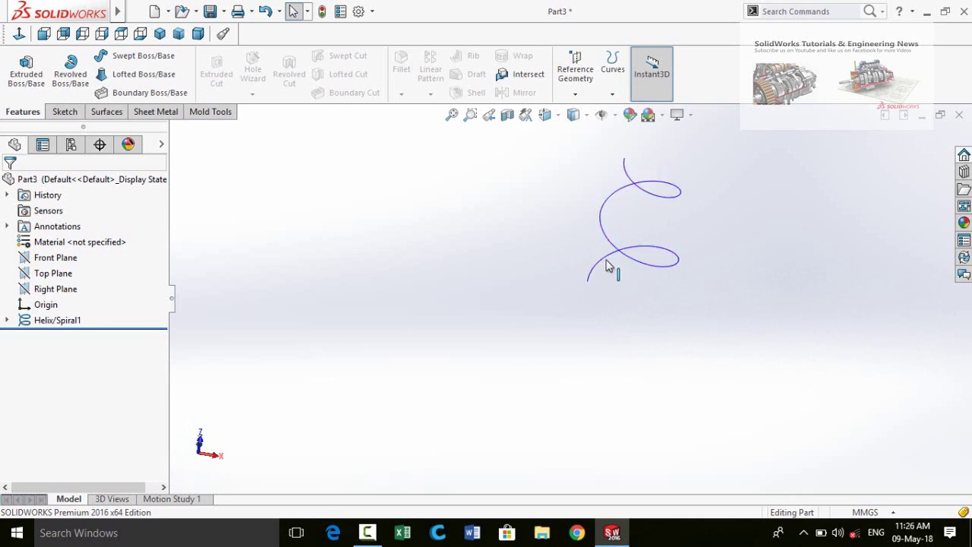
pyautogui.click(575, 76)
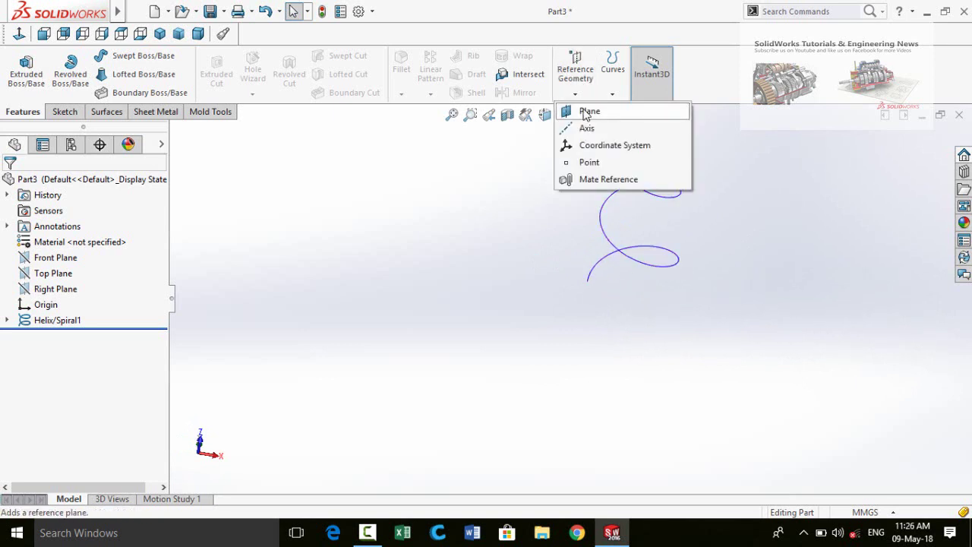
pyautogui.click(576, 111)
pyautogui.moveTo(622, 325); pyautogui.dragTo(563, 306, button='middle')
pyautogui.click(585, 269)
pyautogui.click(542, 282)
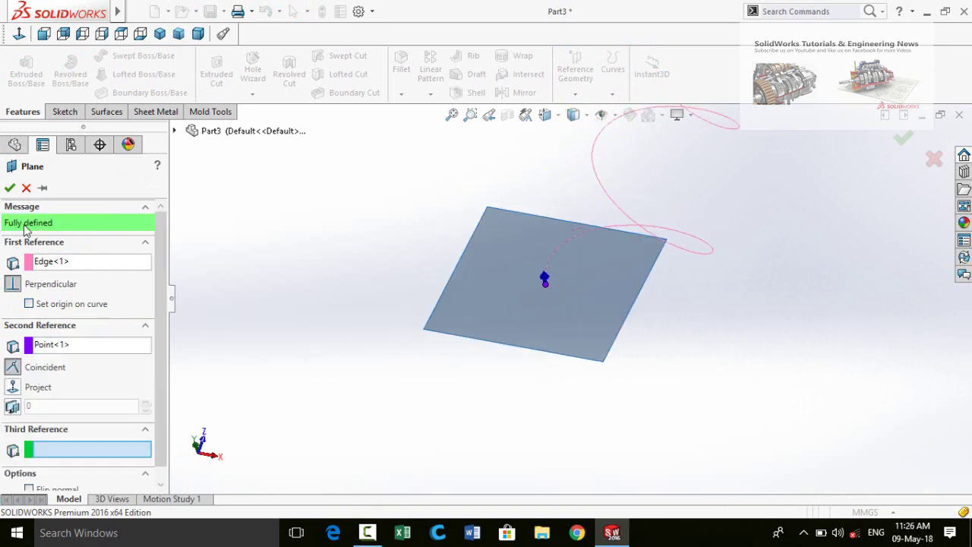
pyautogui.click(9, 187)
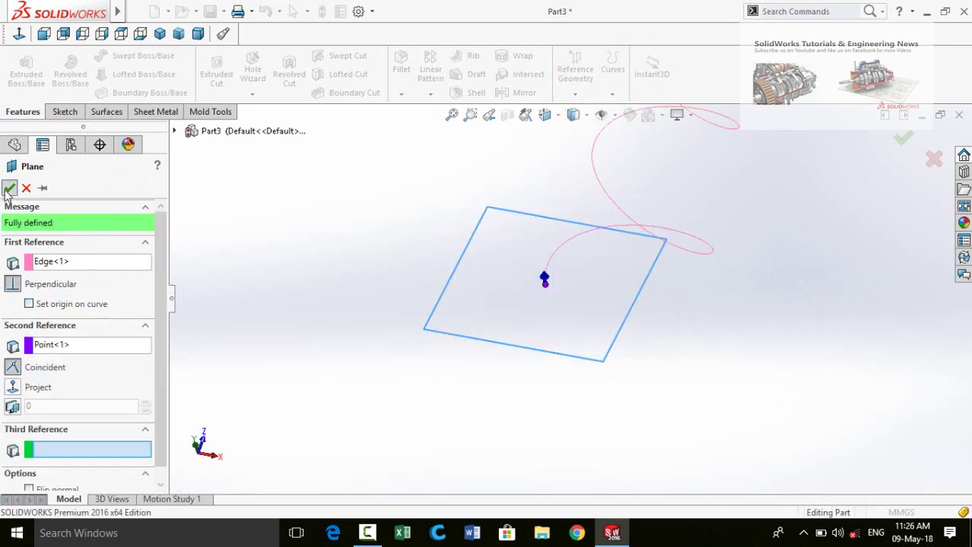
# Sketch a vertical line about 62 mm long on the new reference plane, starting at the helix endpoint
pyautogui.moveTo(450, 382); pyautogui.dragTo(460, 284, button='middle')
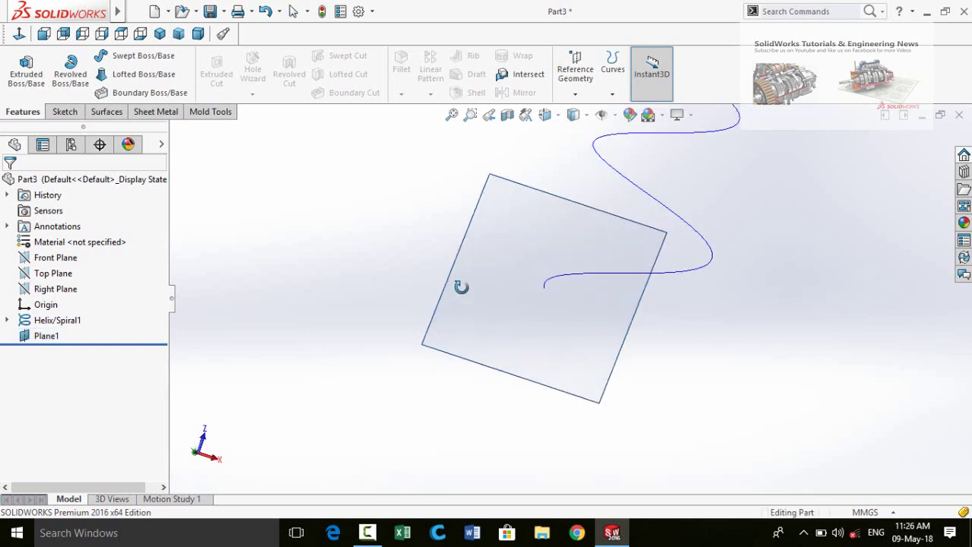
pyautogui.click(490, 316)
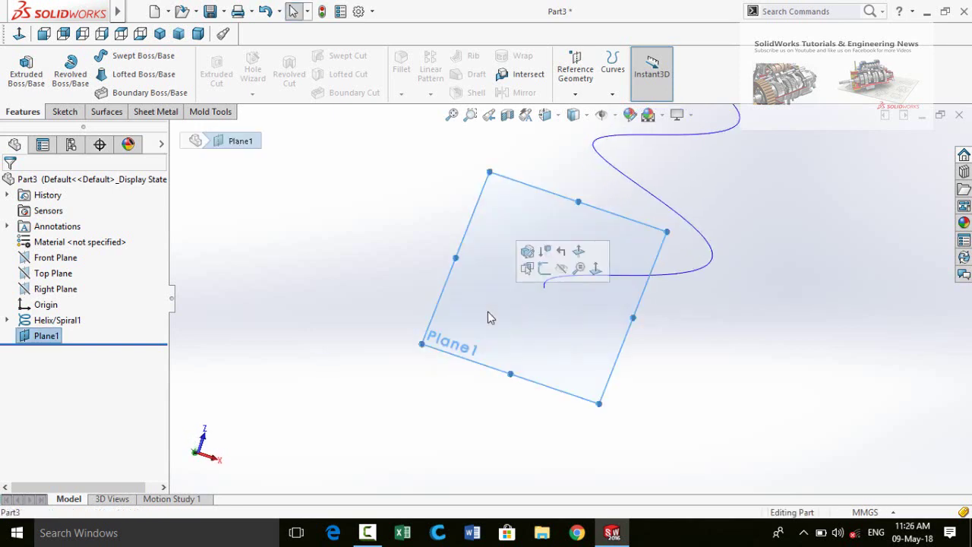
pyautogui.click(544, 268)
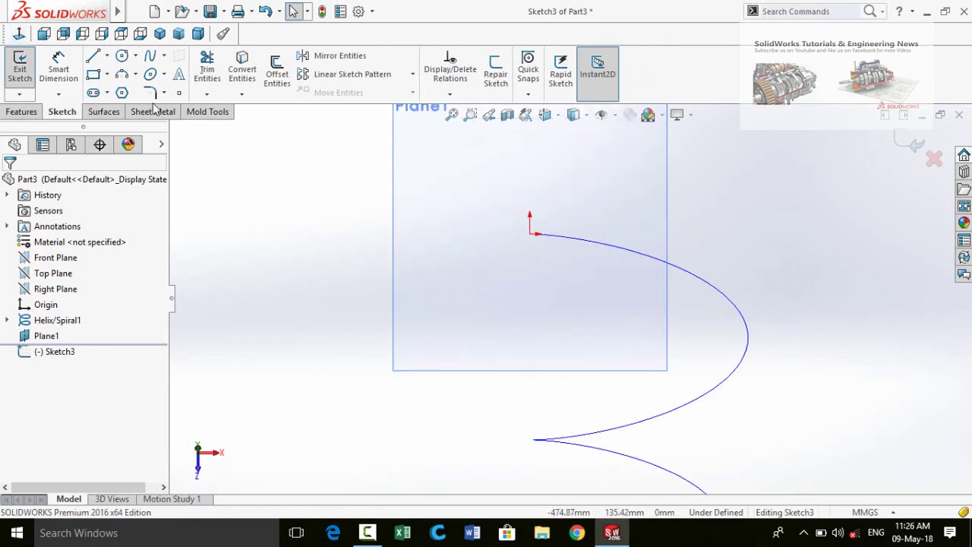
pyautogui.click(94, 59)
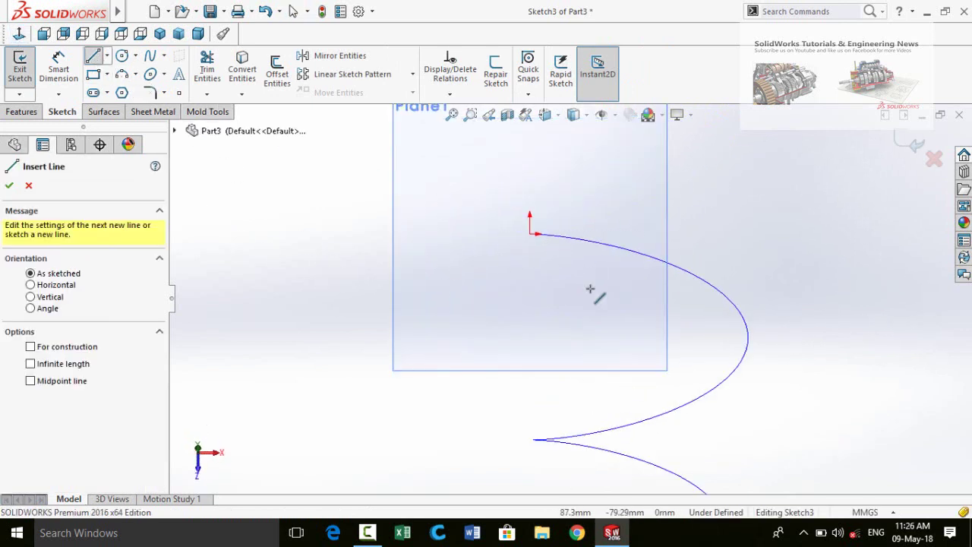
pyautogui.scroll(2, 549, 277)
pyautogui.moveTo(549, 278); pyautogui.dragTo(552, 299, button='middle')
pyautogui.click(20, 34)
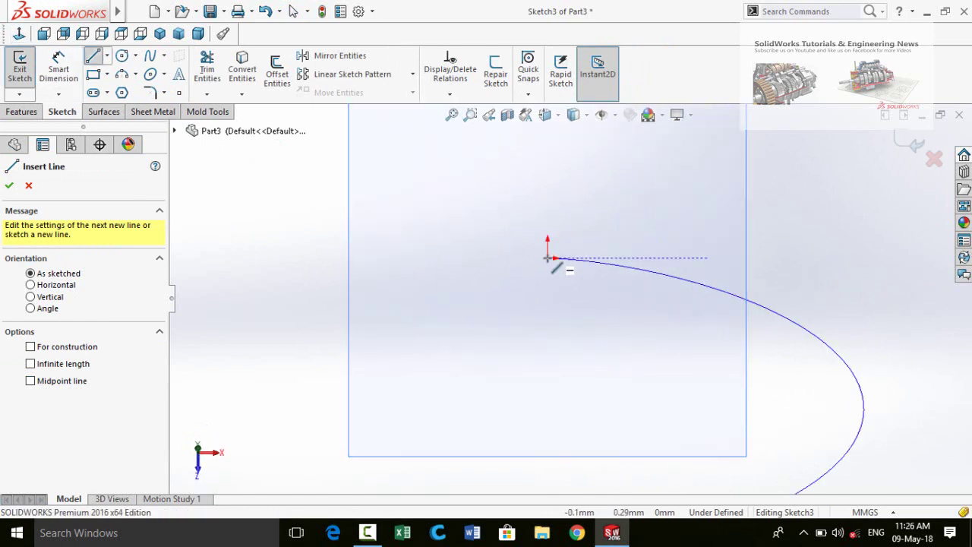
pyautogui.click(548, 258)
pyautogui.click(548, 196)
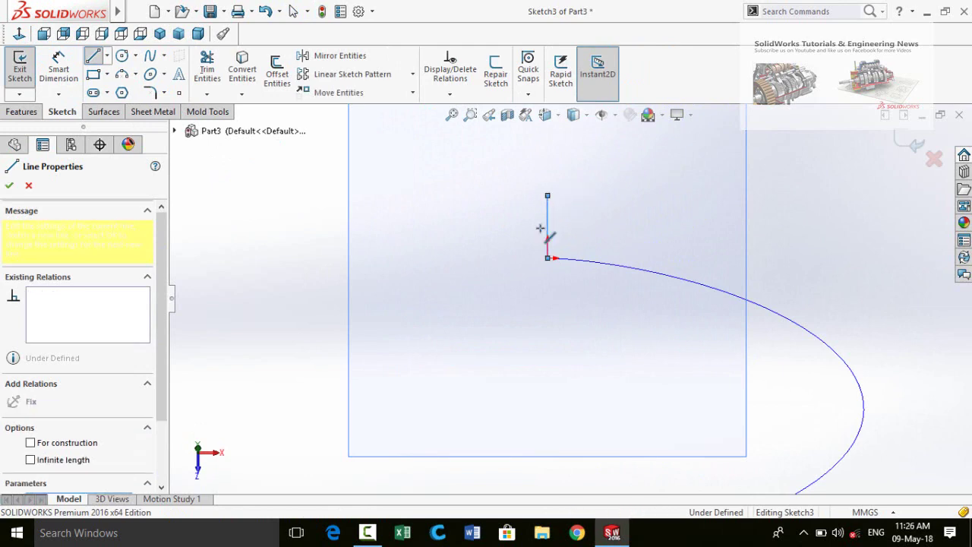
pyautogui.press('Escape')
pyautogui.press('Escape')
# Dimension the vertical line to 50 mm and exit the sketch
pyautogui.moveTo(481, 331); pyautogui.dragTo(484, 263, button='right')
pyautogui.click(547, 225)
pyautogui.click(477, 295)
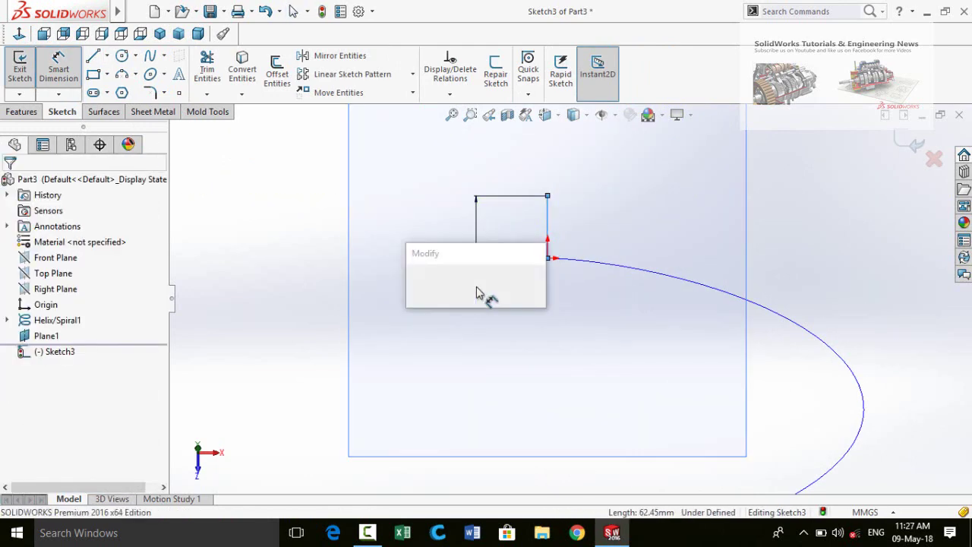
pyautogui.write('50')
pyautogui.press('Return')
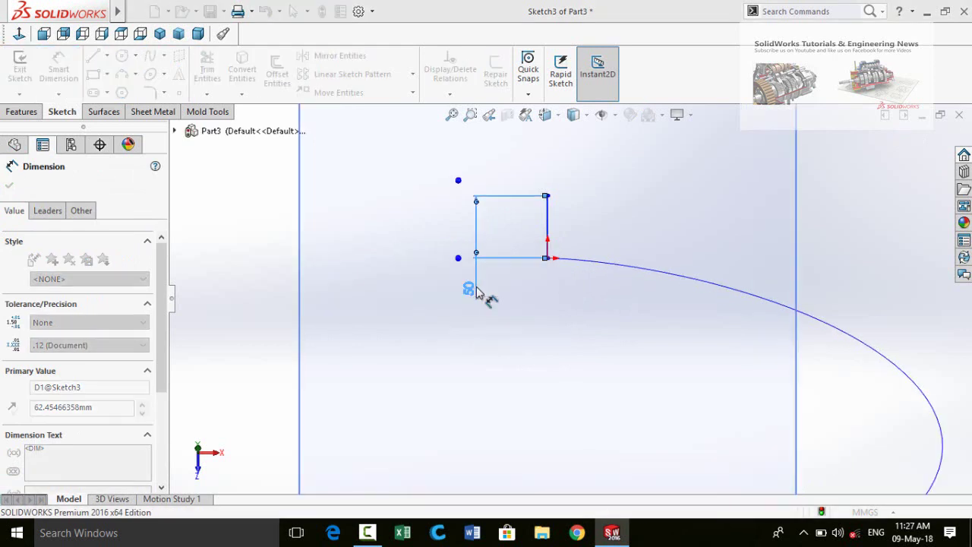
pyautogui.scroll(3, 527, 296)
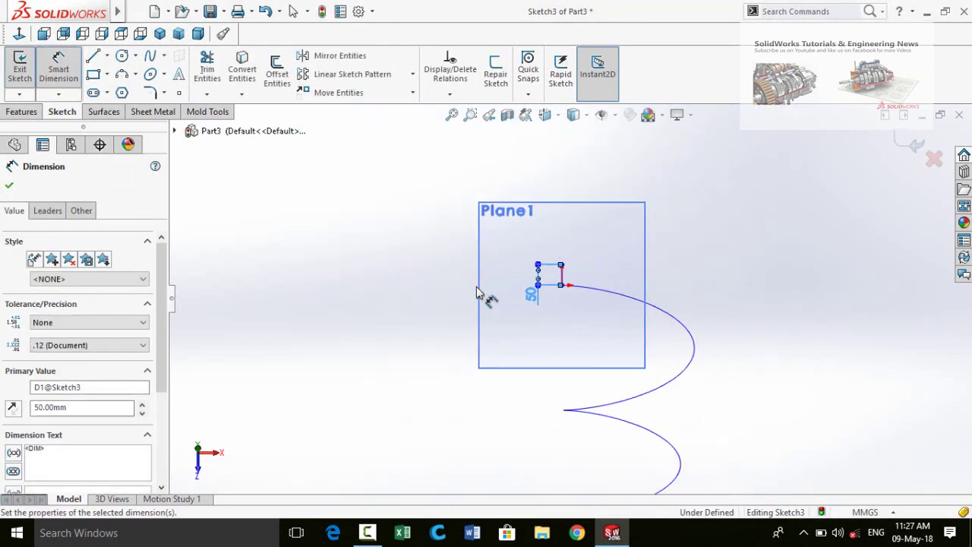
pyautogui.click(9, 185)
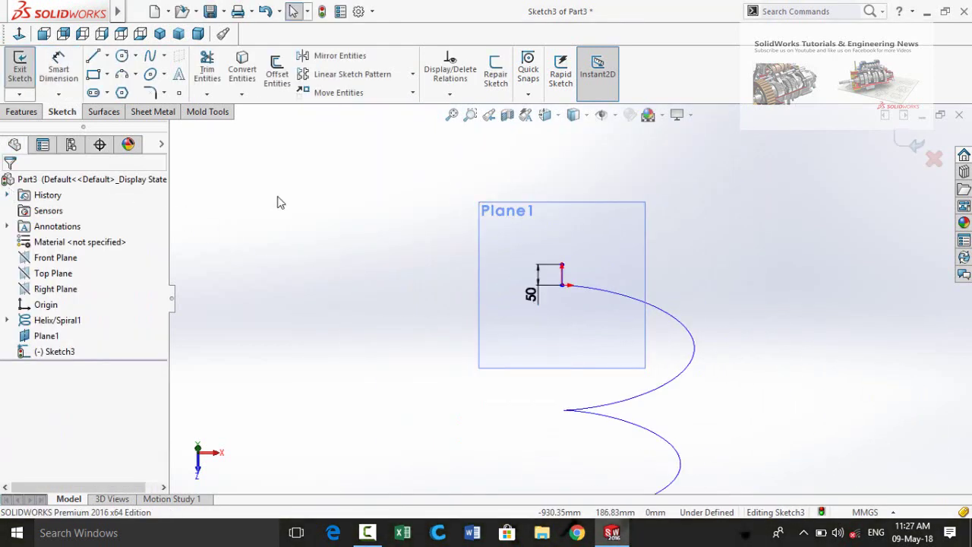
pyautogui.click(915, 144)
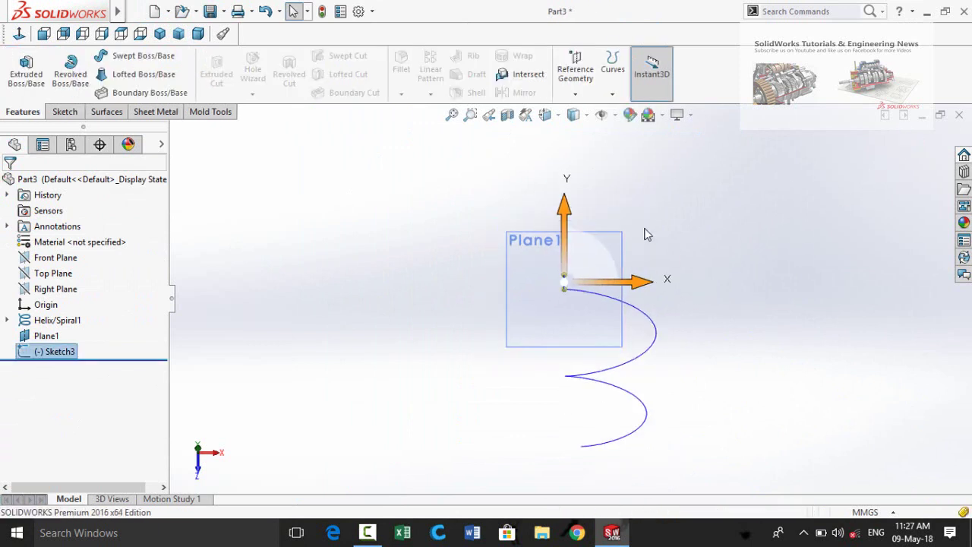
# Hide Plane1 so that only the helix and the line sketch are displayed
pyautogui.moveTo(645, 232)
pyautogui.mouseDown(button='middle')
pyautogui.moveTo(738, 281)
pyautogui.moveTo(690, 243)
pyautogui.moveTo(545, 304)
pyautogui.mouseUp(button='middle')
pyautogui.click(545, 307)
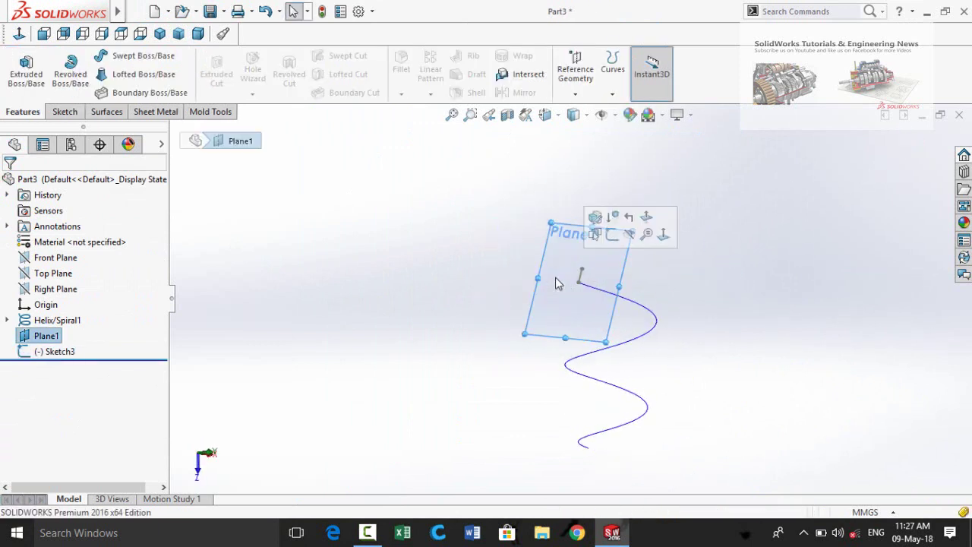
pyautogui.click(627, 242)
pyautogui.moveTo(509, 270); pyautogui.dragTo(333, 247, button='middle')
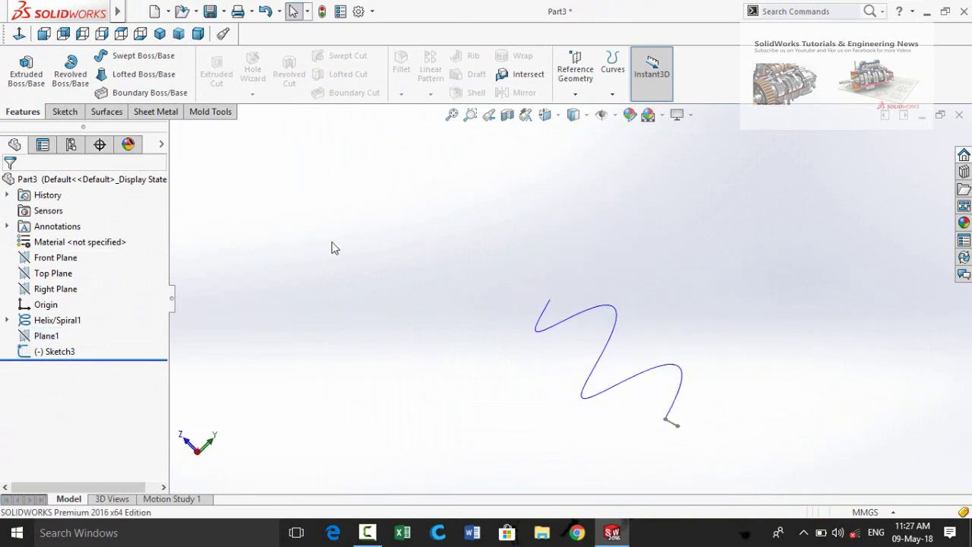
# Set up a swept surface with the 50 mm line sketch as profile and the helix as path
pyautogui.click(107, 114)
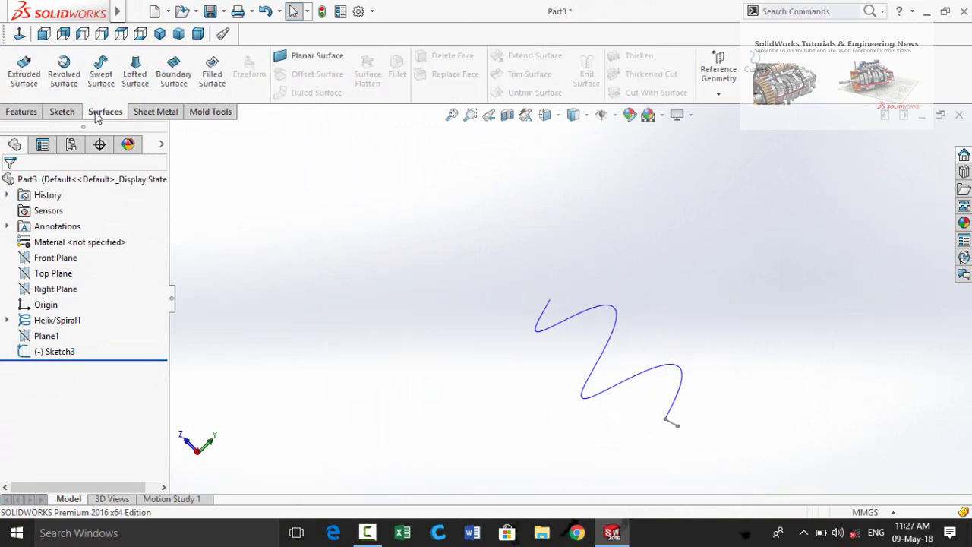
pyautogui.rightClick(109, 112)
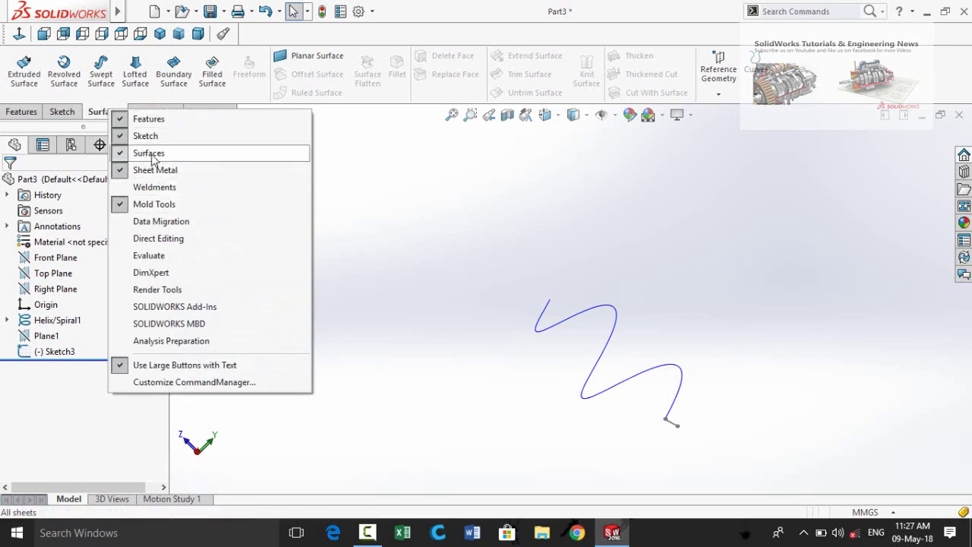
pyautogui.click(358, 179)
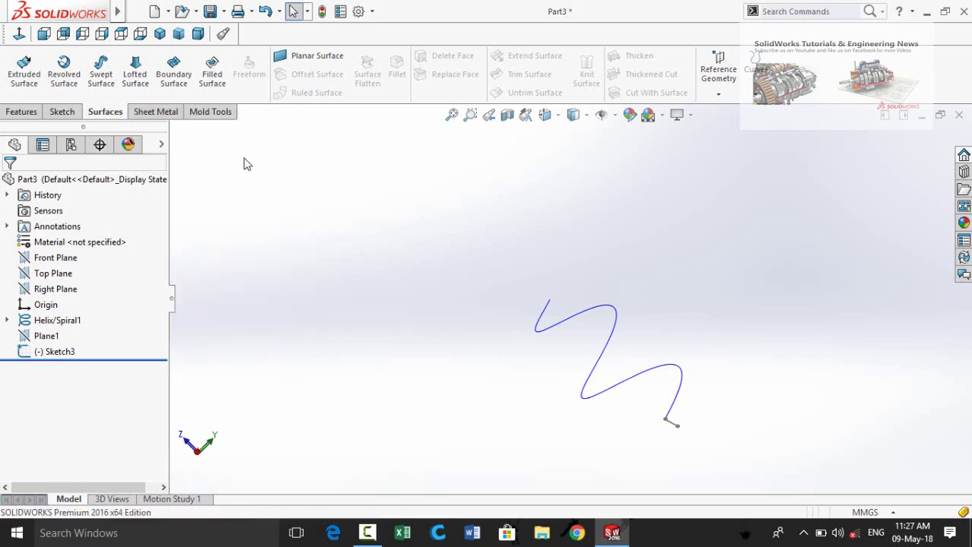
pyautogui.click(99, 76)
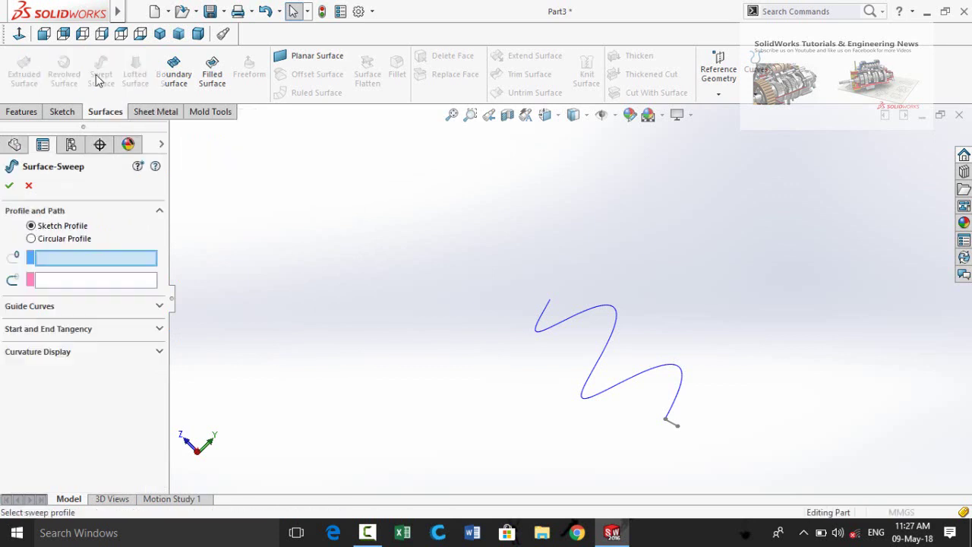
pyautogui.scroll(-3, 688, 455)
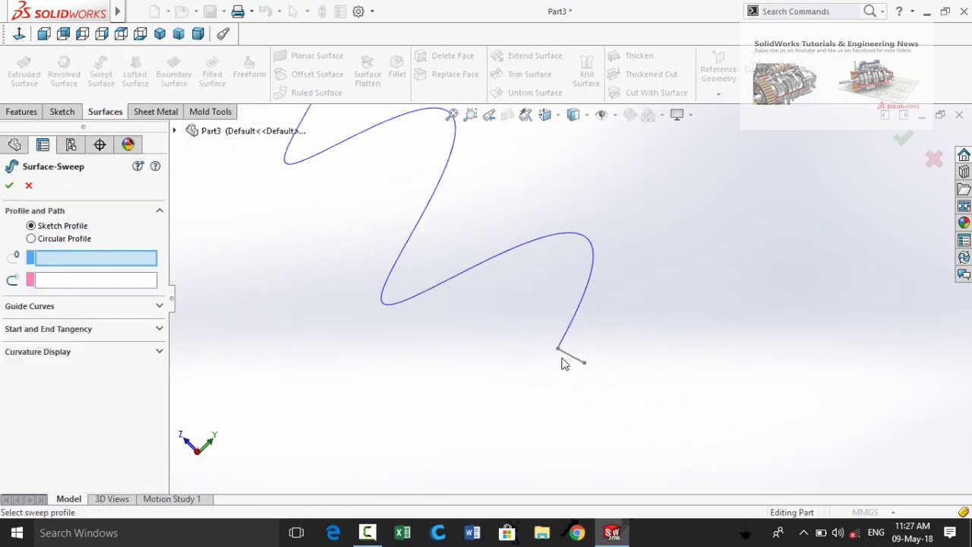
pyautogui.click(573, 361)
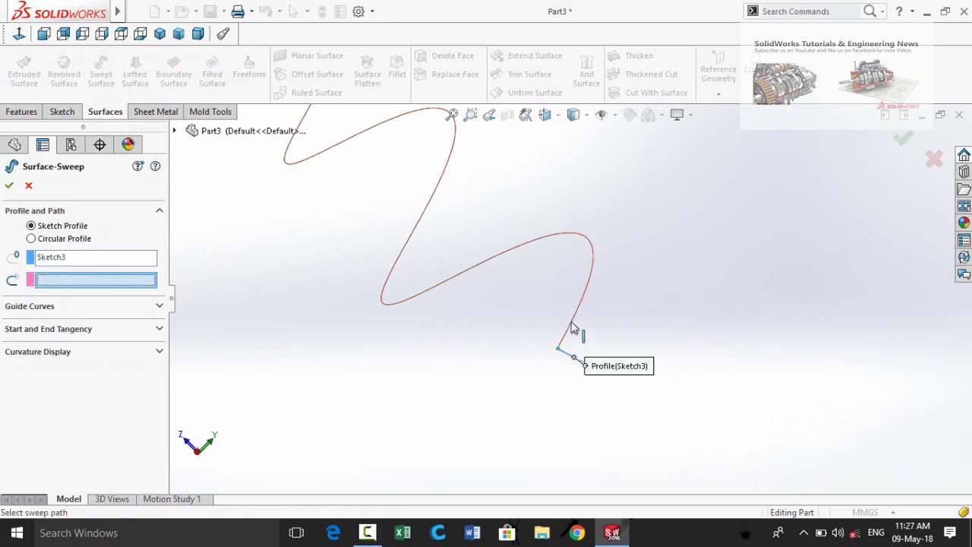
pyautogui.click(575, 330)
pyautogui.scroll(2, 433, 372)
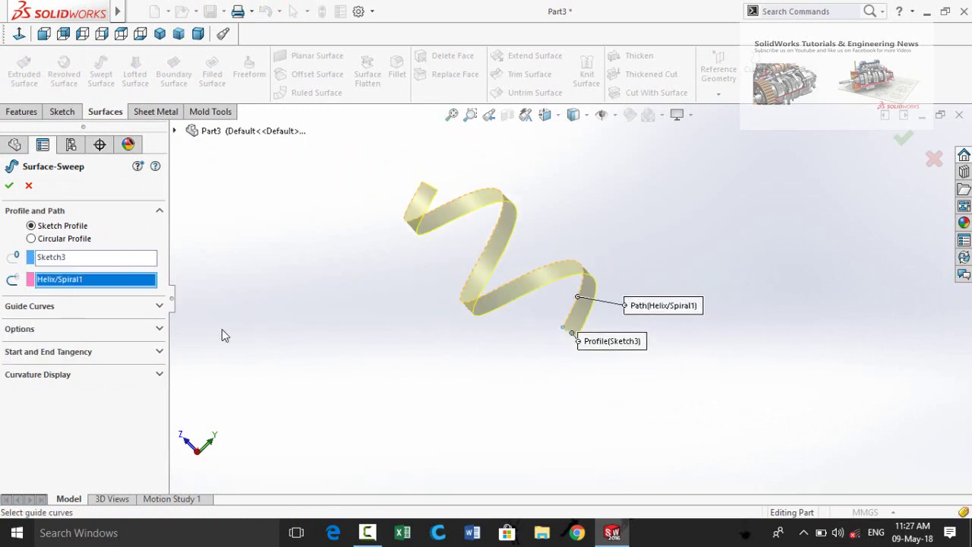
# Set the surface sweep's profile twist to Specify Twist Value with 50 revolutions and accept the surface
pyautogui.click(23, 330)
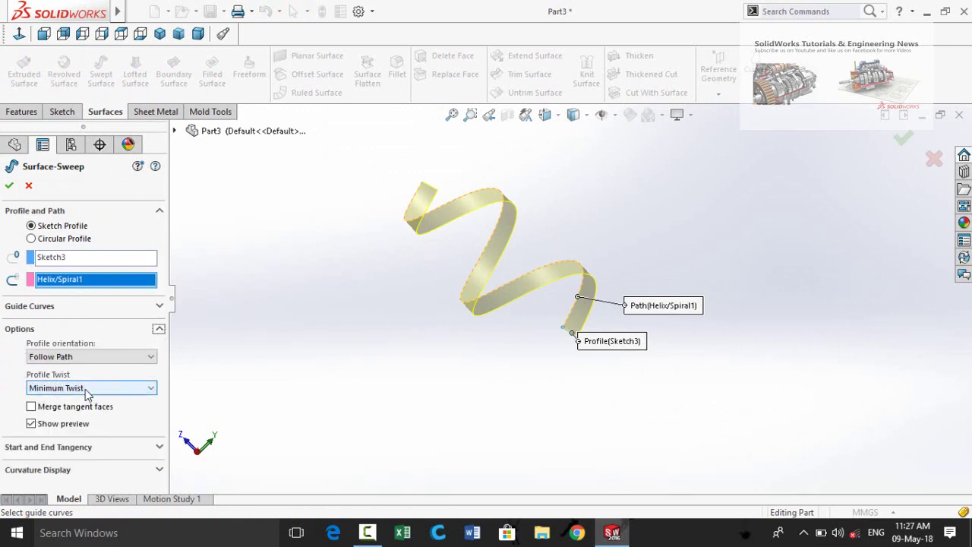
pyautogui.click(54, 389)
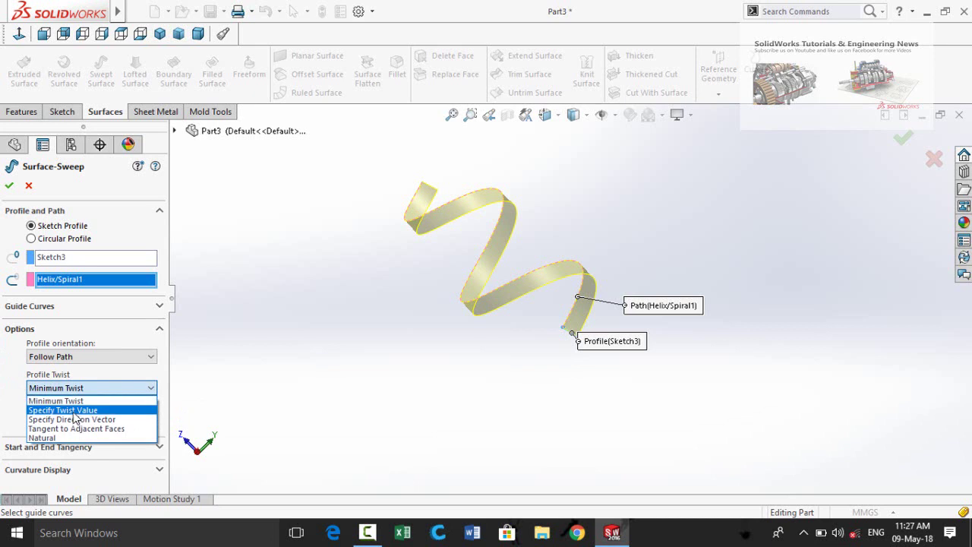
pyautogui.click(73, 410)
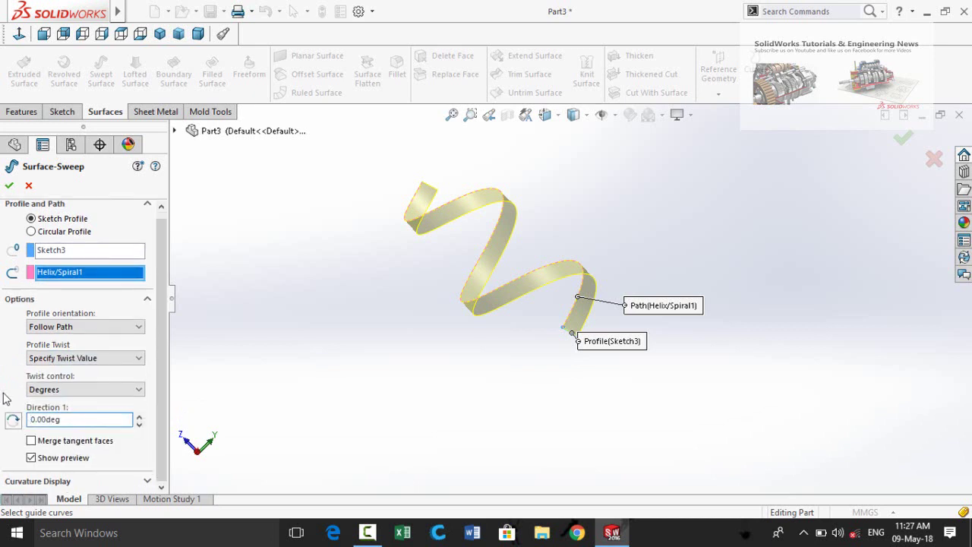
pyautogui.click(52, 388)
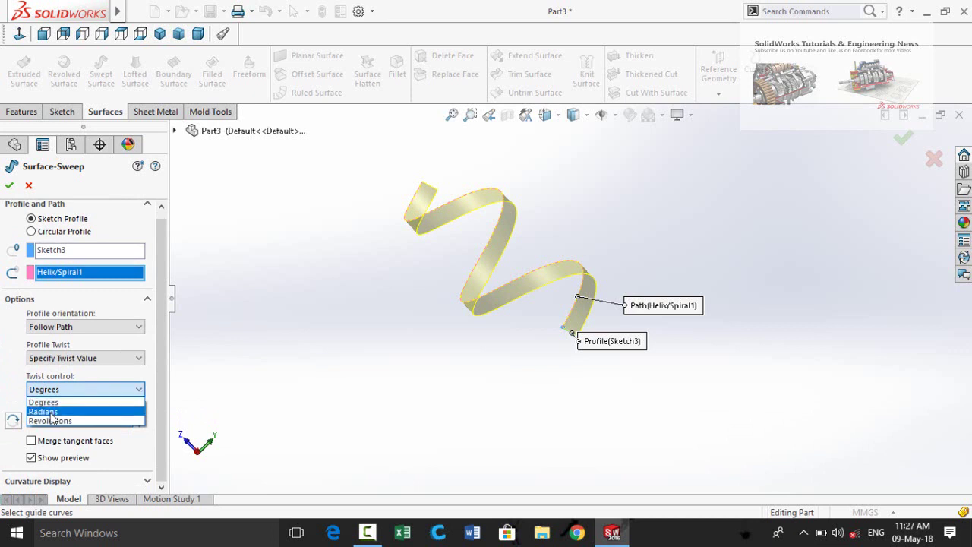
pyautogui.click(66, 423)
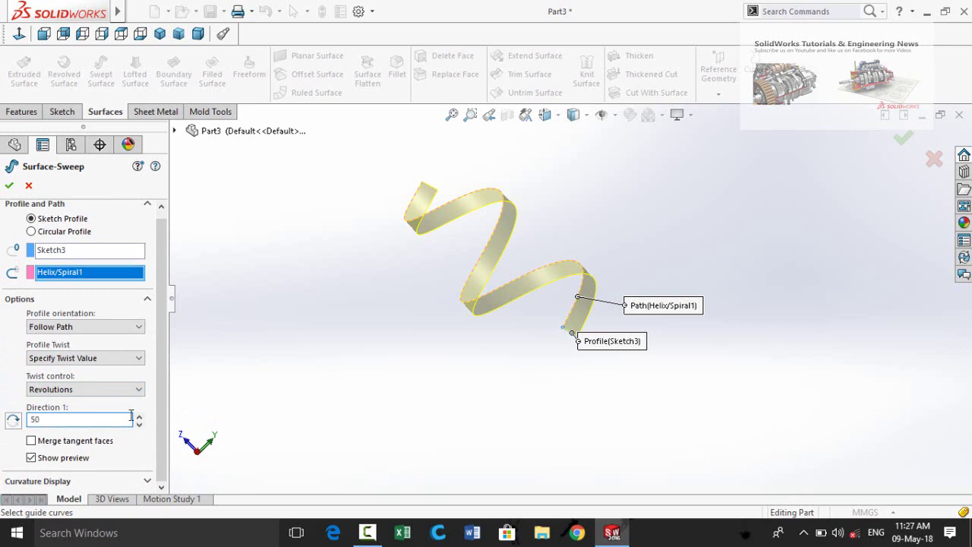
pyautogui.press('Return')
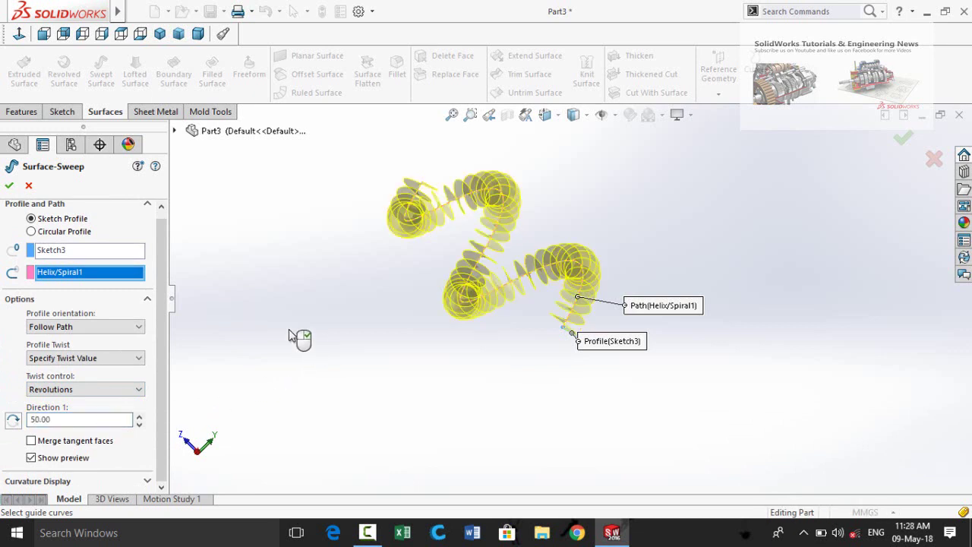
pyautogui.click(9, 186)
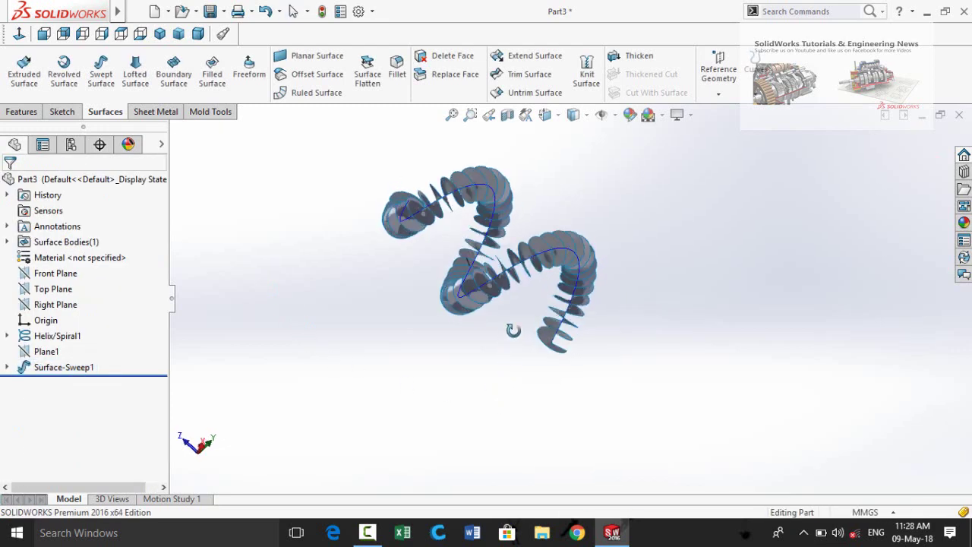
# Start a sketch on Plane1 and draw a circle of about 33 mm radius centred at the helix endpoint
pyautogui.moveTo(514, 330); pyautogui.dragTo(402, 406, button='middle')
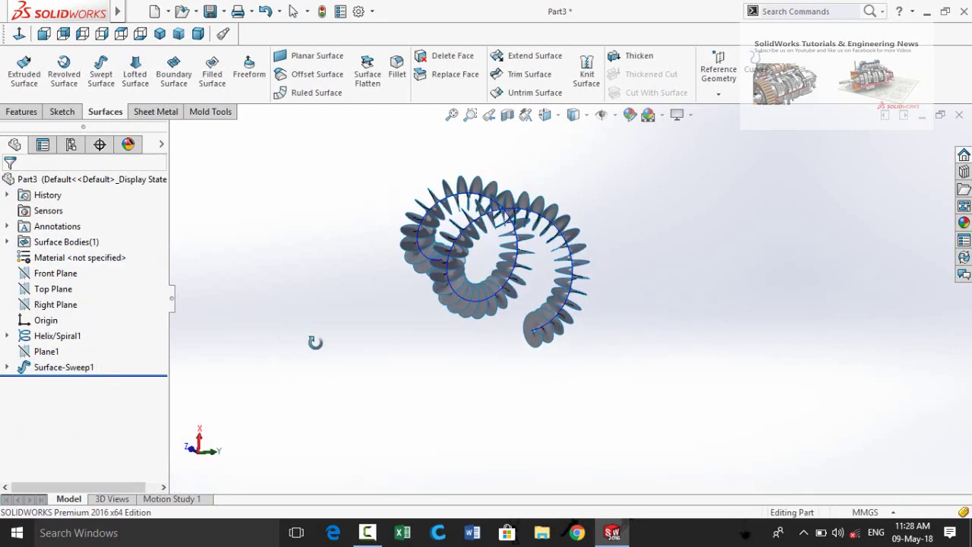
pyautogui.moveTo(315, 343); pyautogui.dragTo(267, 373, button='middle')
pyautogui.click(44, 352)
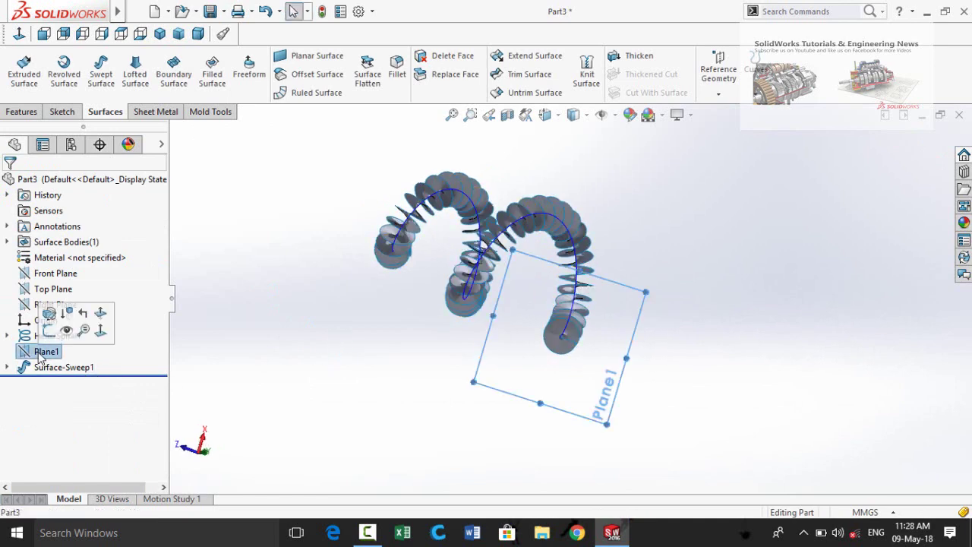
pyautogui.click(48, 329)
pyautogui.click(19, 33)
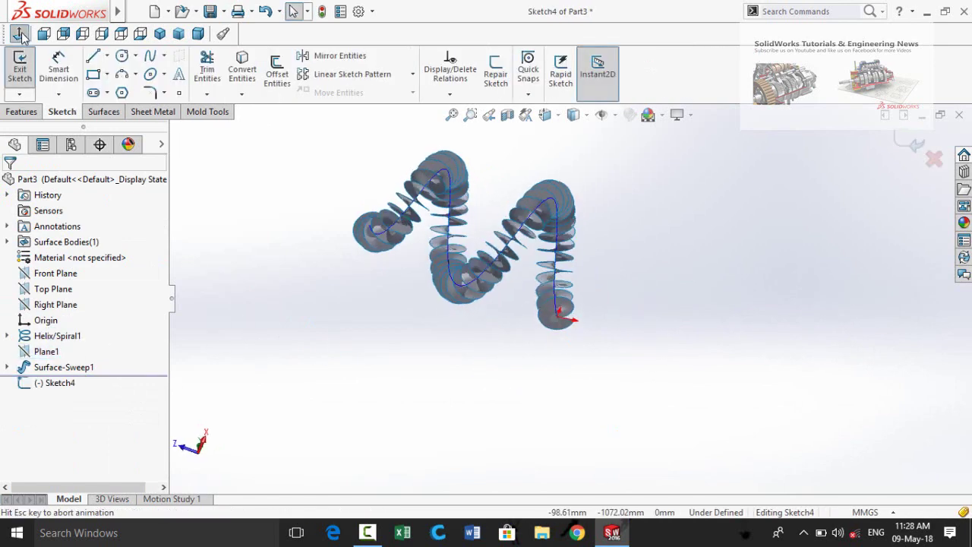
pyautogui.click(18, 35)
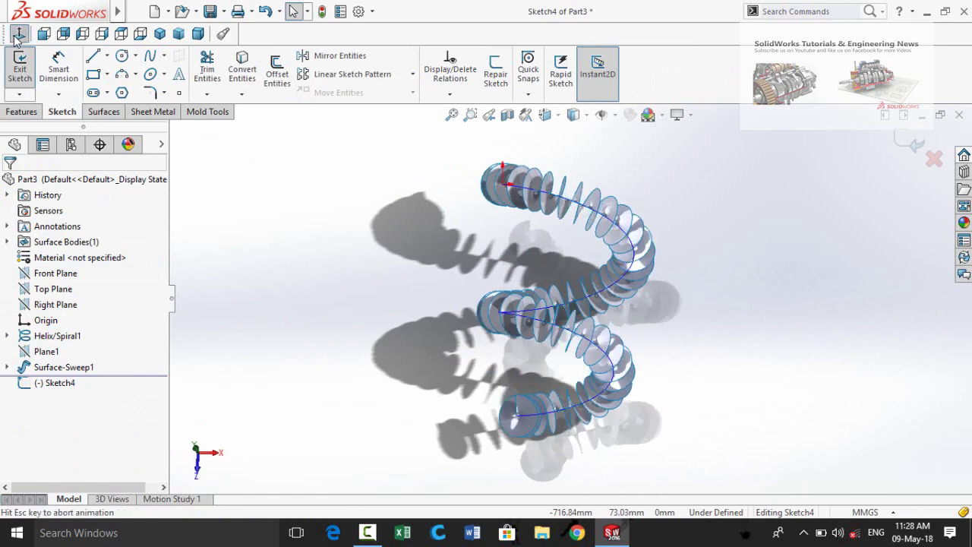
pyautogui.click(121, 64)
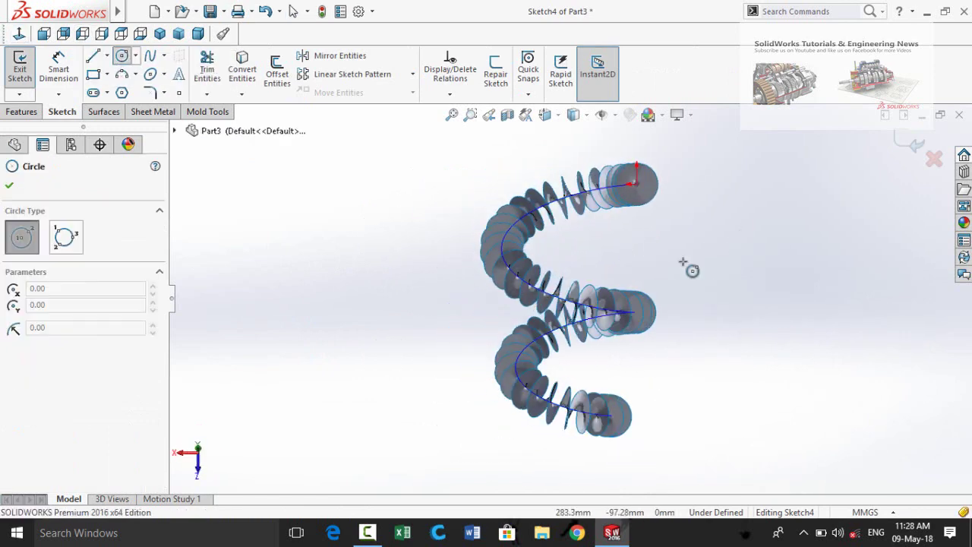
pyautogui.scroll(-6, 670, 217)
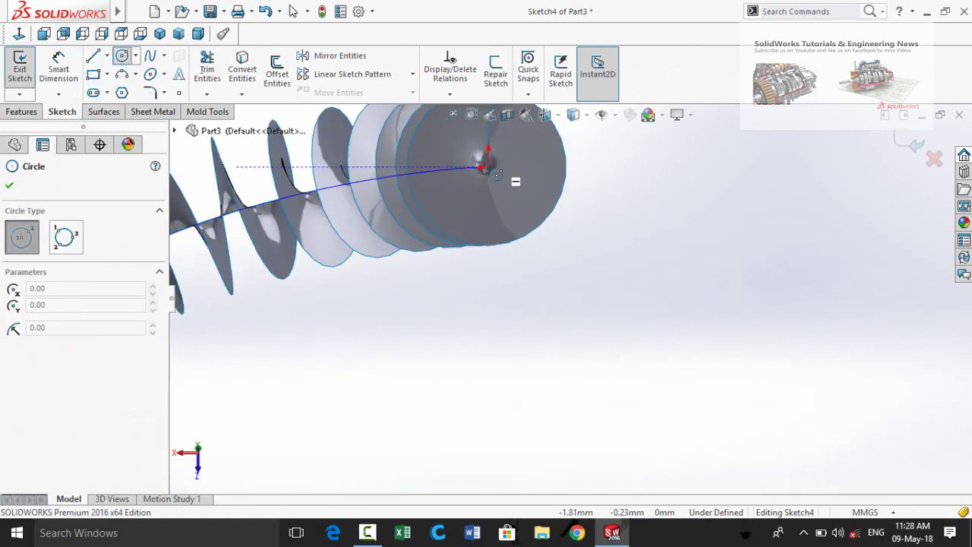
pyautogui.scroll(-3, 524, 204)
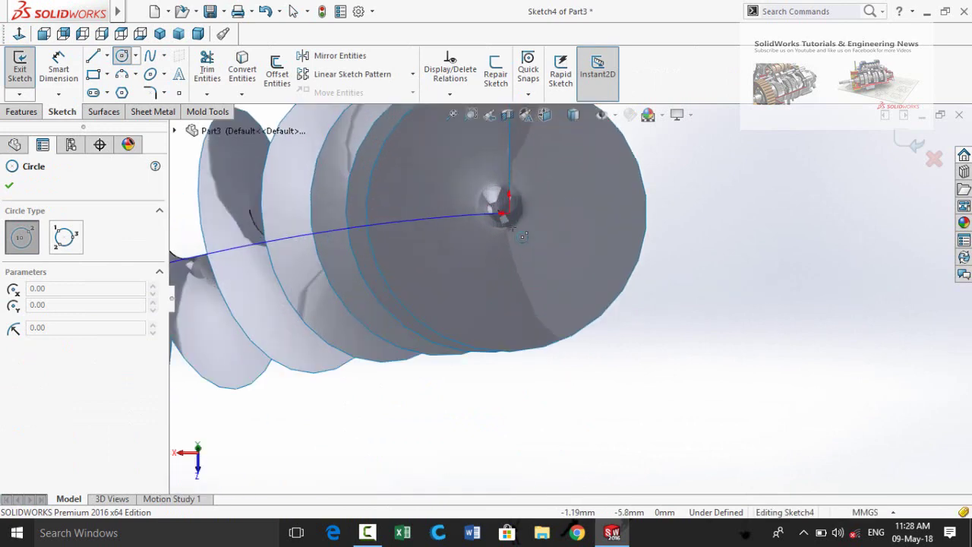
pyautogui.click(508, 216)
pyautogui.click(569, 276)
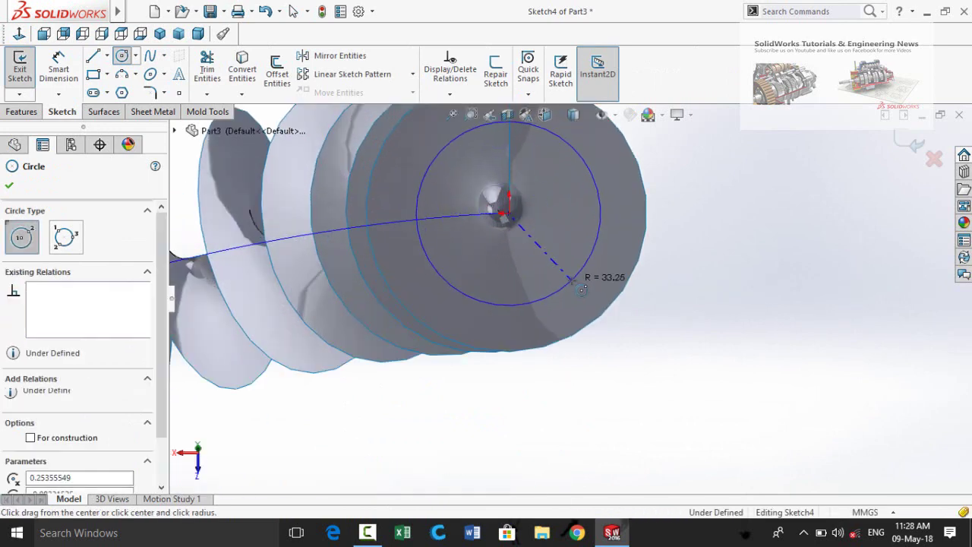
# Dimension the circle's diameter as 65 mm and exit the sketch
pyautogui.scroll(3, 600, 326)
pyautogui.moveTo(608, 339); pyautogui.dragTo(612, 276, button='right')
pyautogui.click(572, 292)
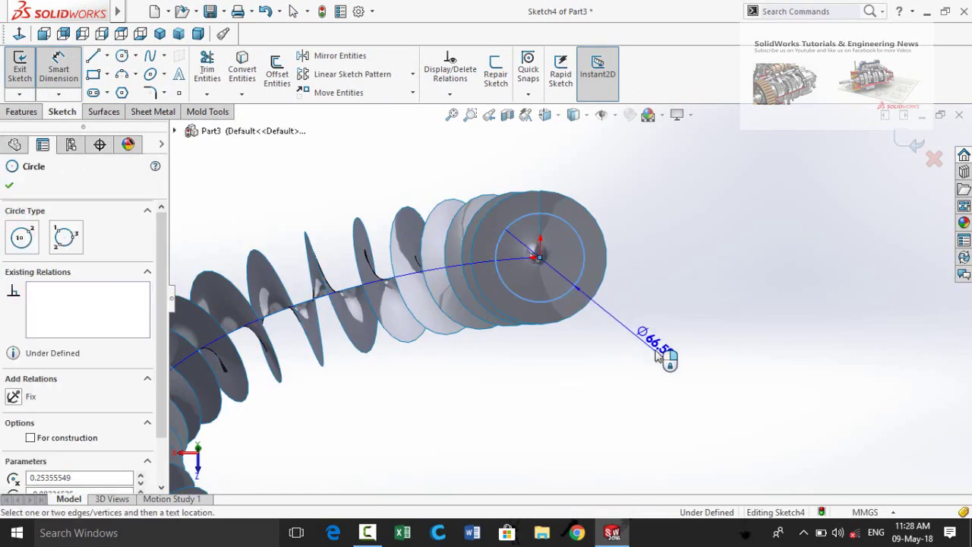
pyautogui.click(660, 357)
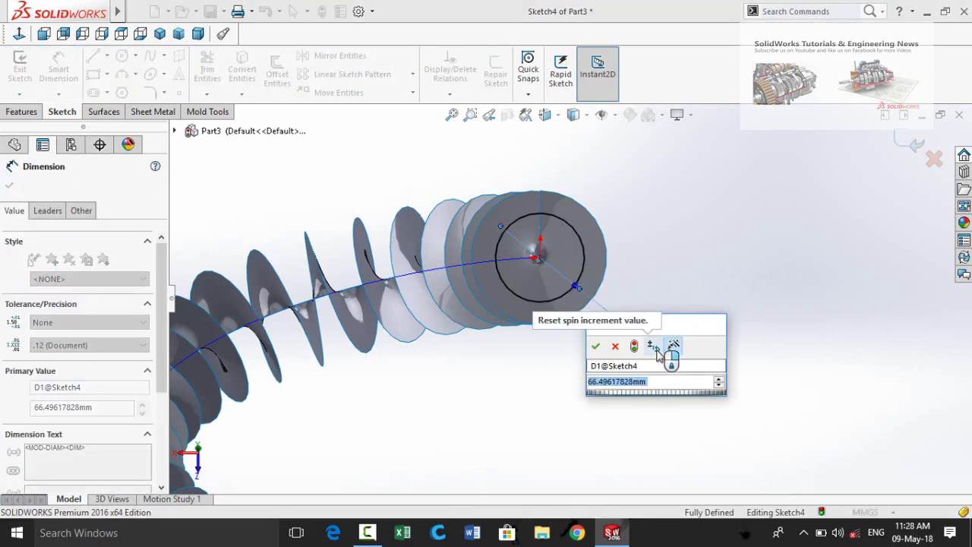
pyautogui.write('65')
pyautogui.press('Return')
pyautogui.moveTo(669, 357); pyautogui.dragTo(702, 264, button='middle')
pyautogui.click(903, 141)
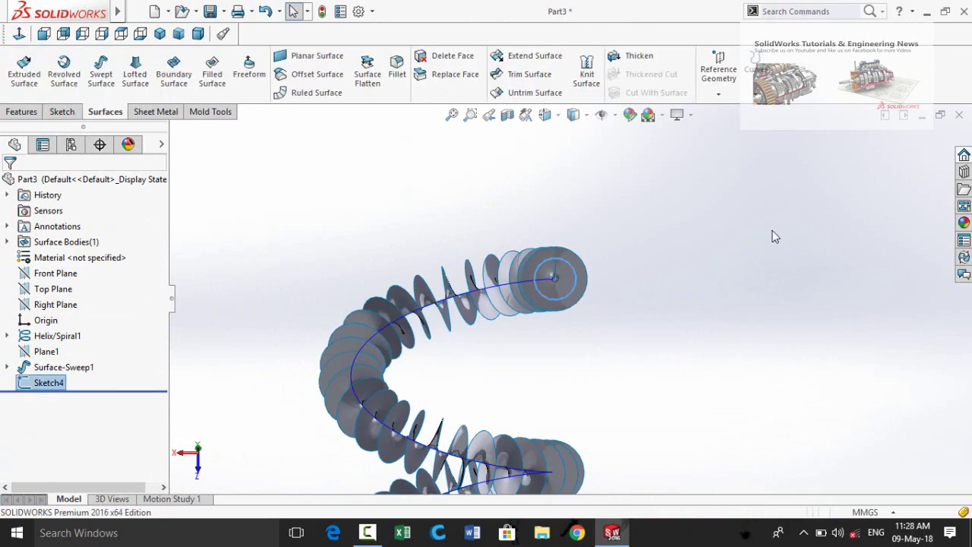
# Create a swept surface with the 65 mm circle as profile and the helix as path
pyautogui.click(560, 225)
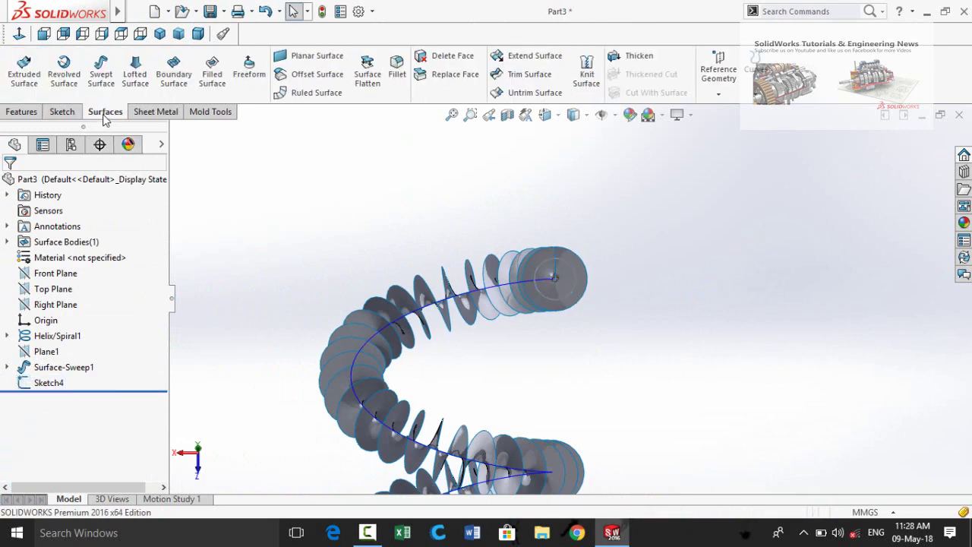
pyautogui.click(101, 76)
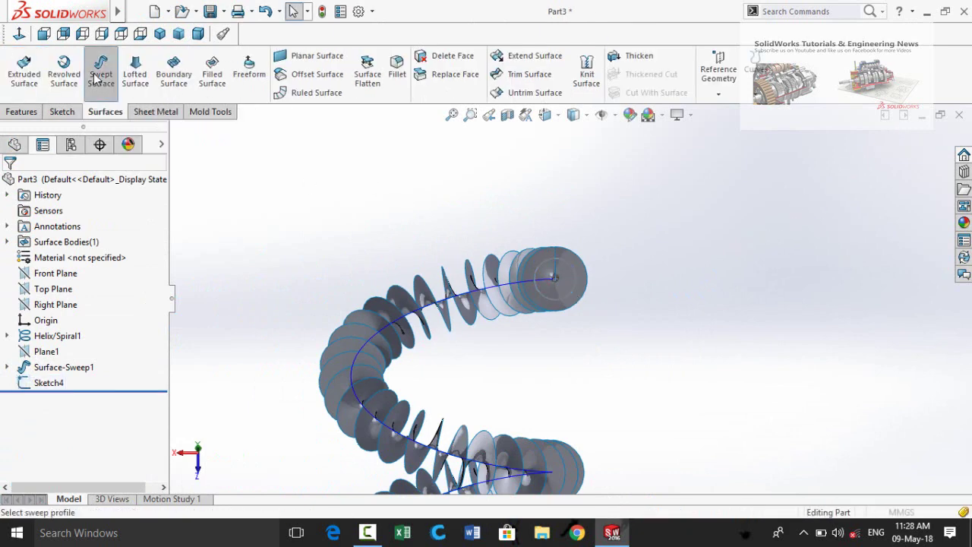
pyautogui.scroll(-4, 551, 294)
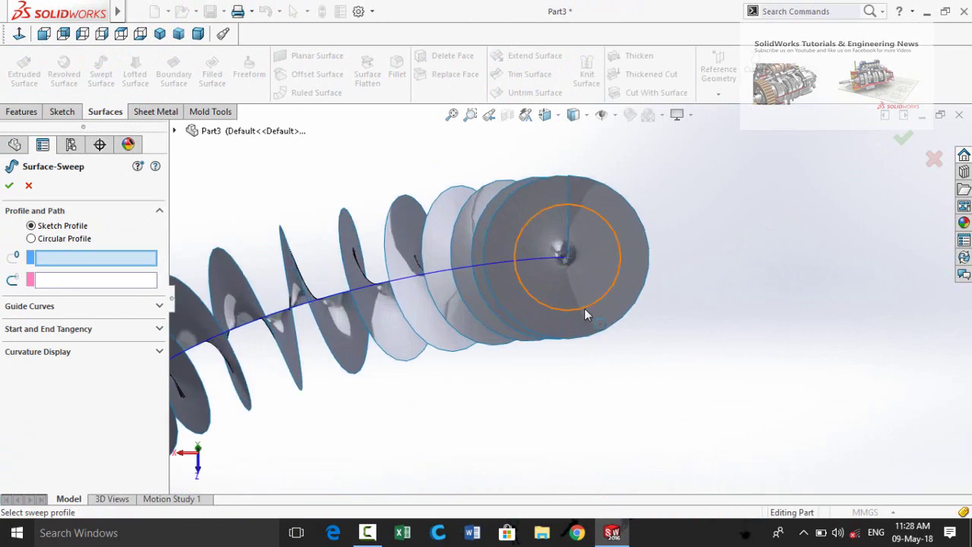
pyautogui.click(584, 308)
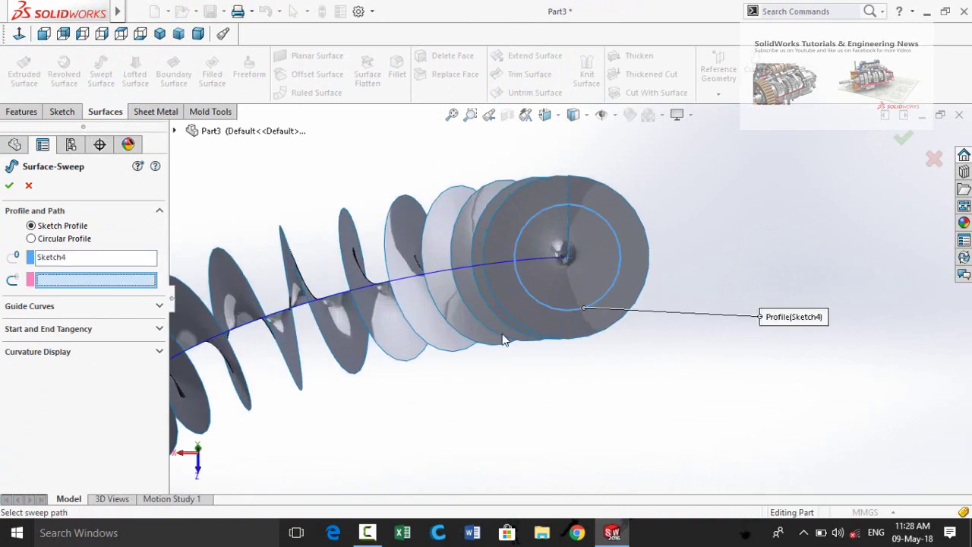
pyautogui.click(383, 287)
pyautogui.scroll(5, 488, 367)
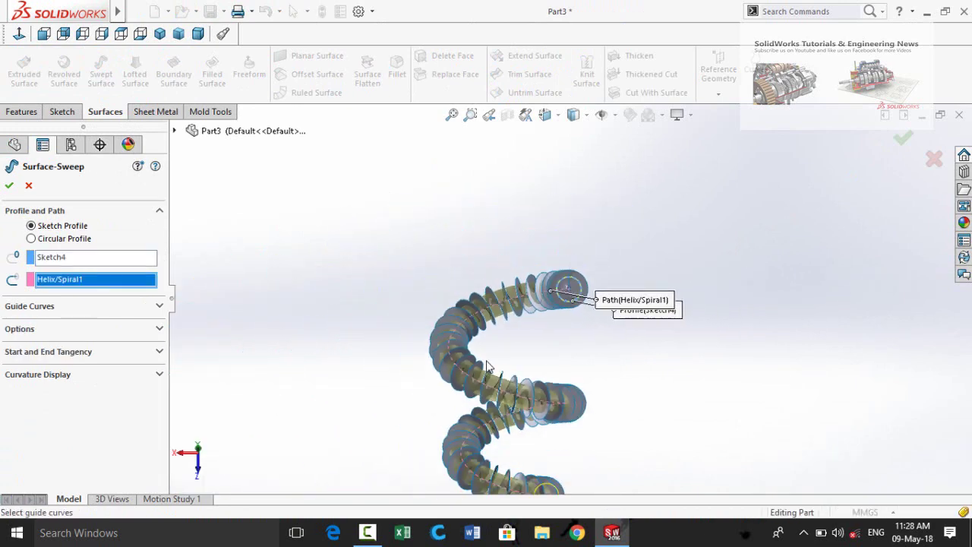
pyautogui.press('Return')
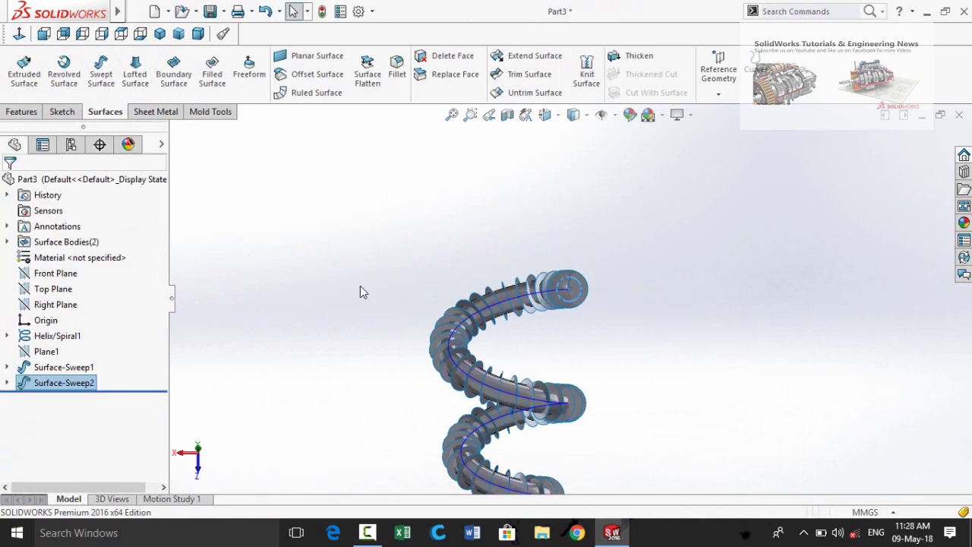
# Hide the helix curve running through the two swept surfaces
pyautogui.scroll(3, 360, 286)
pyautogui.moveTo(448, 251); pyautogui.dragTo(557, 395, button='middle')
pyautogui.scroll(-5, 557, 396)
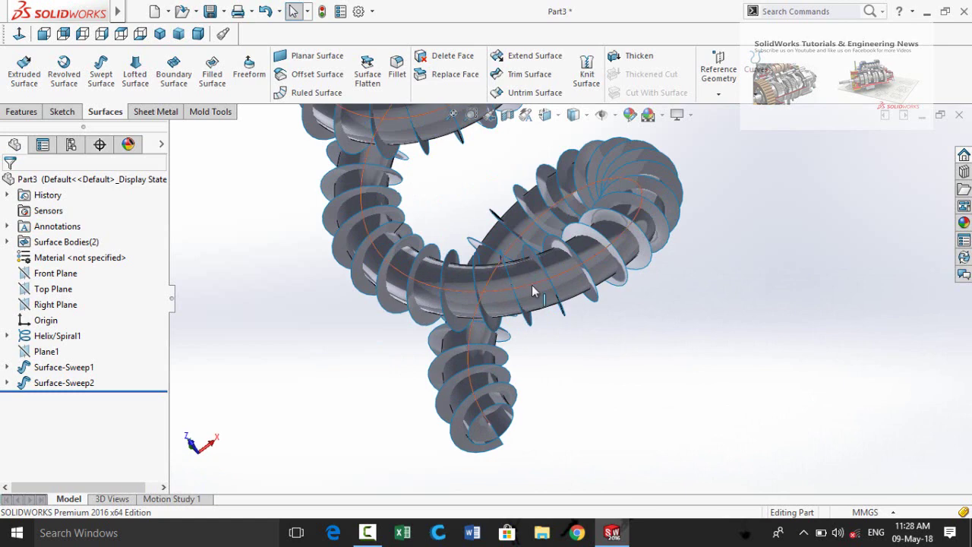
pyautogui.click(558, 273)
pyautogui.click(753, 400)
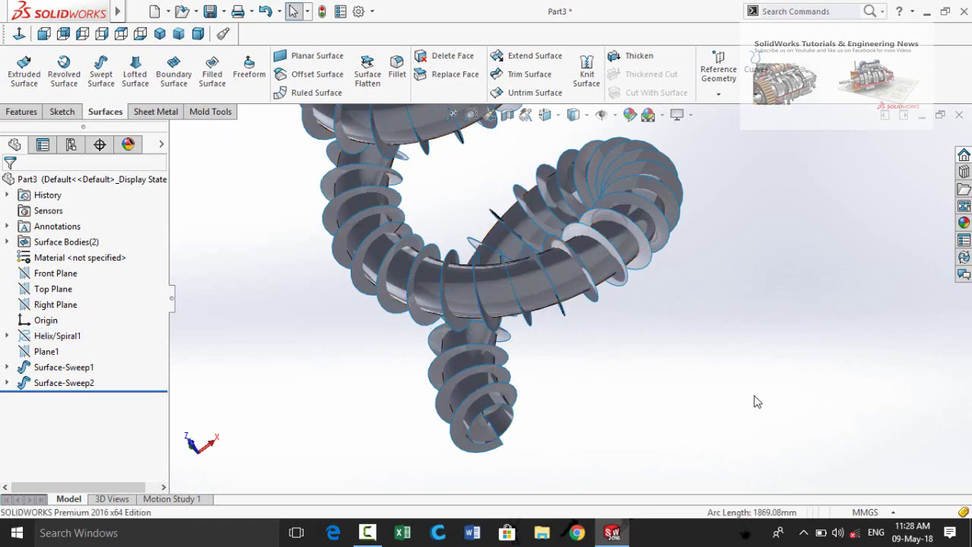
pyautogui.scroll(4, 616, 373)
pyautogui.moveTo(599, 369); pyautogui.dragTo(548, 351, button='middle')
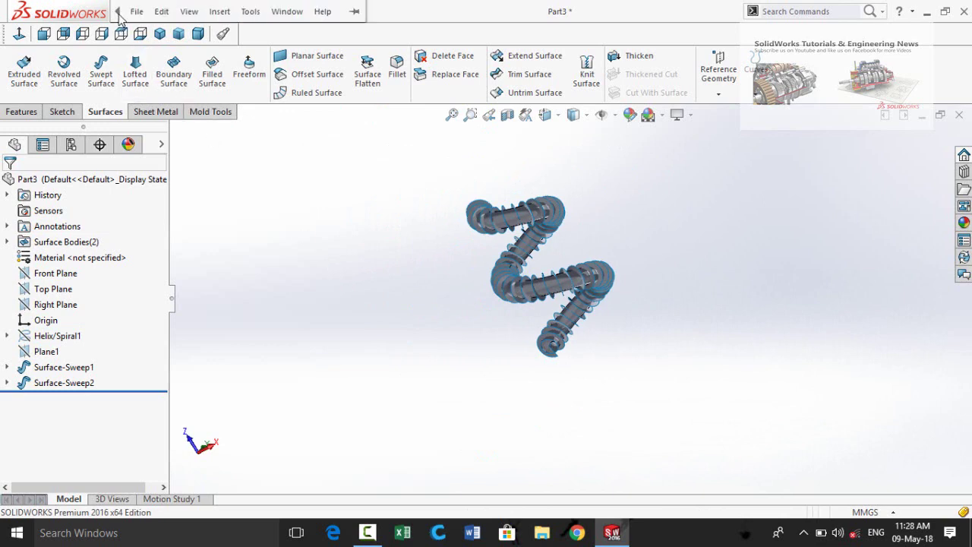
# Start an Intersection Curve sketch and select the tubular swept surface as its first face
pyautogui.click(137, 11)
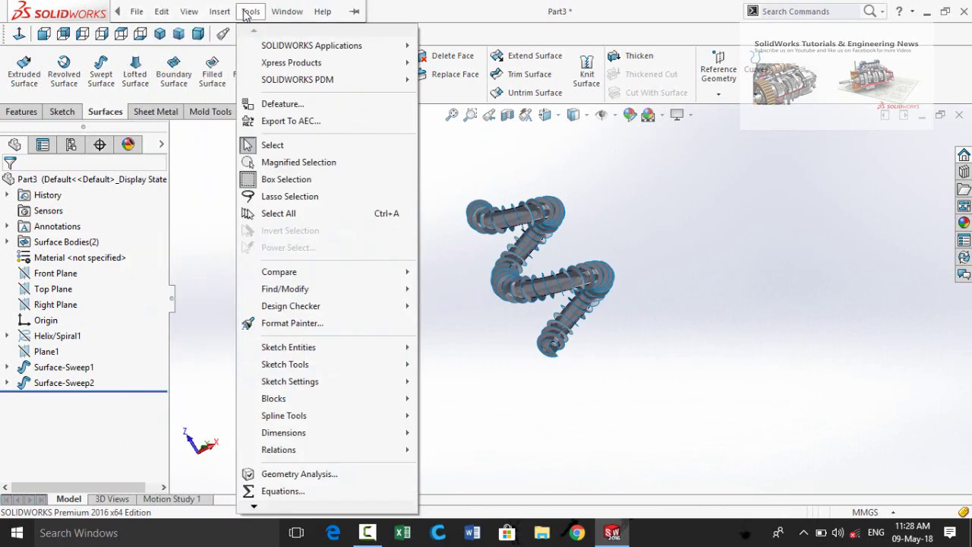
pyautogui.moveTo(341, 366)
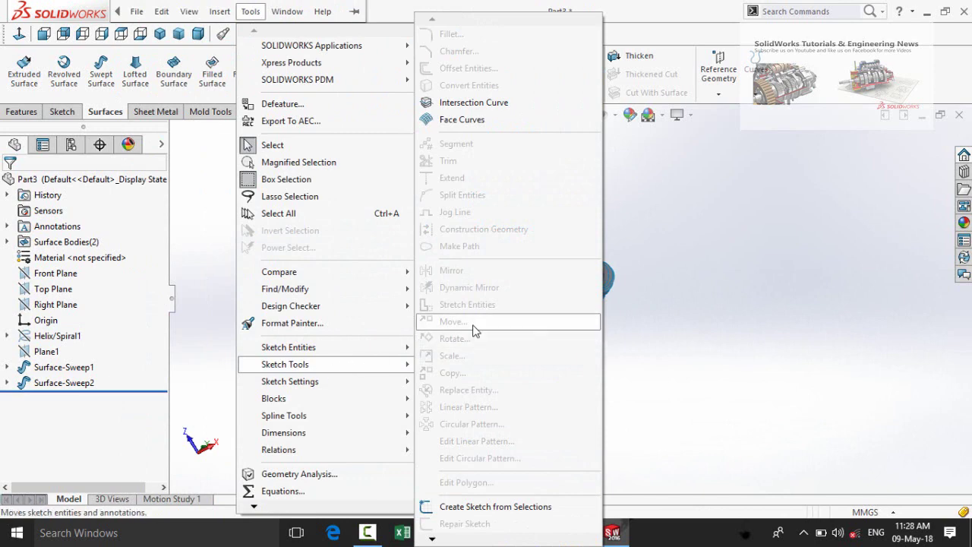
pyautogui.click(450, 103)
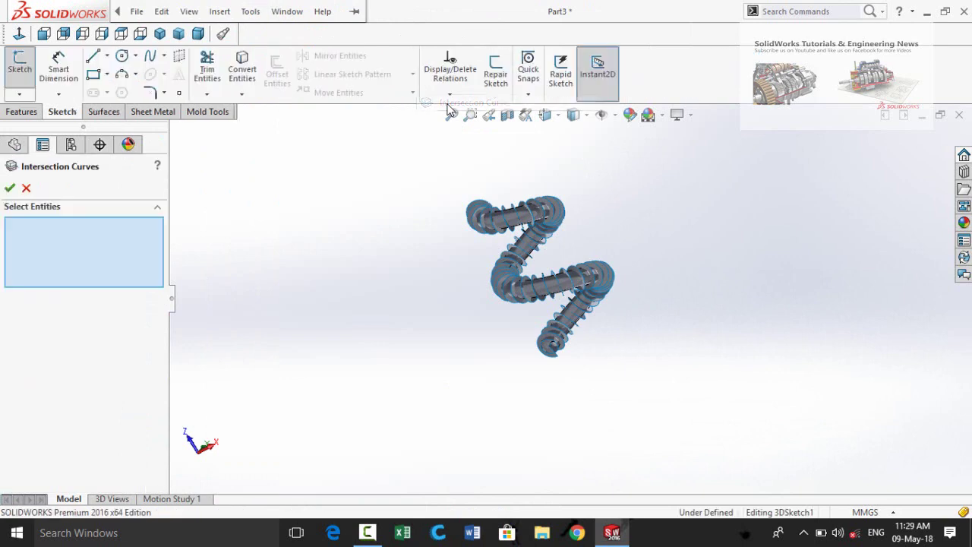
pyautogui.scroll(-5, 517, 234)
pyautogui.scroll(-2, 509, 228)
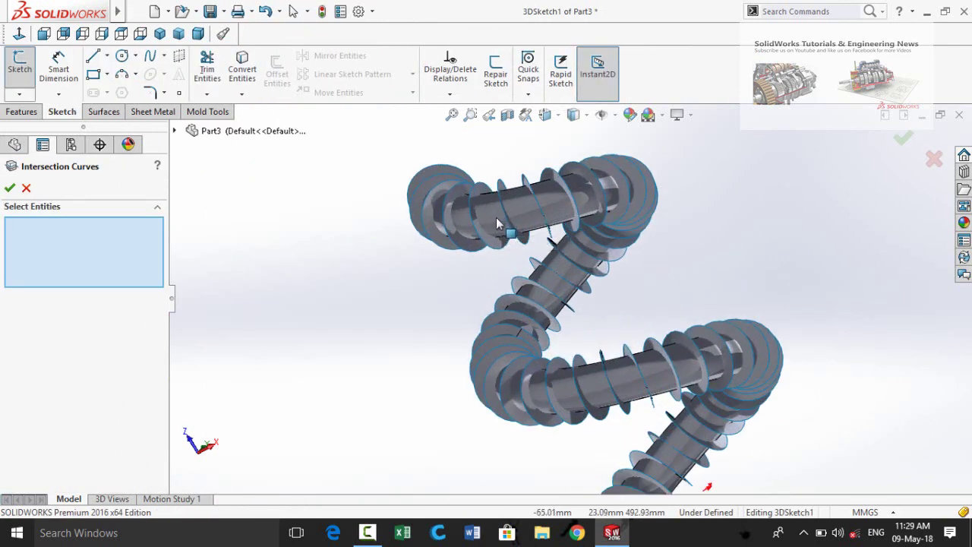
pyautogui.click(497, 222)
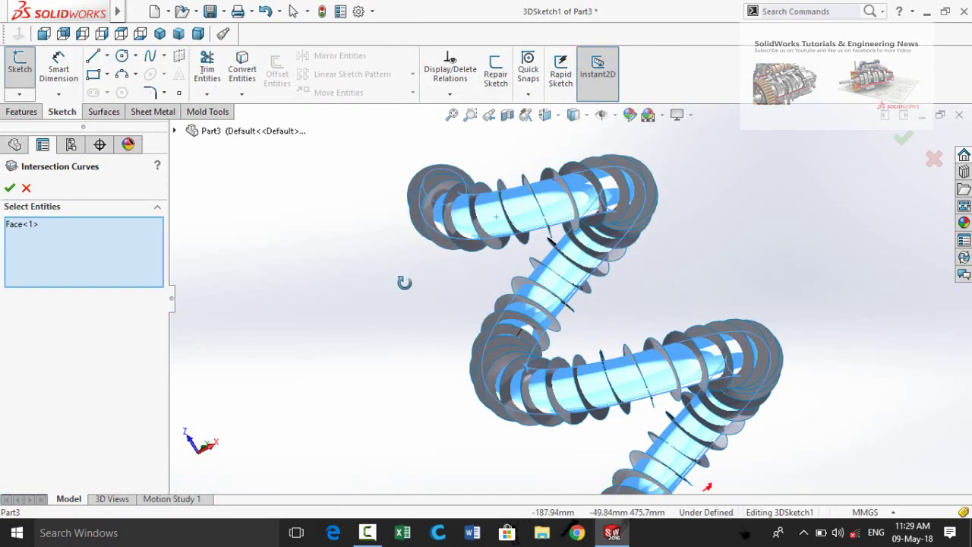
# Add both faces of the twisted surface, generate the intersection curves with the tube and exit the 3D sketch
pyautogui.moveTo(399, 282); pyautogui.dragTo(407, 219, button='middle')
pyautogui.click(408, 219)
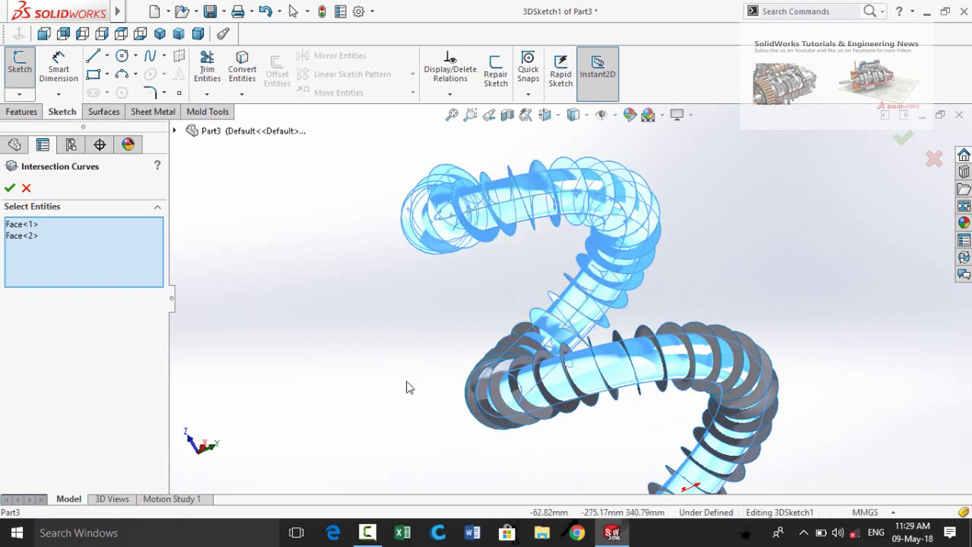
pyautogui.moveTo(431, 368); pyautogui.dragTo(463, 334, button='middle')
pyautogui.scroll(-3, 469, 339)
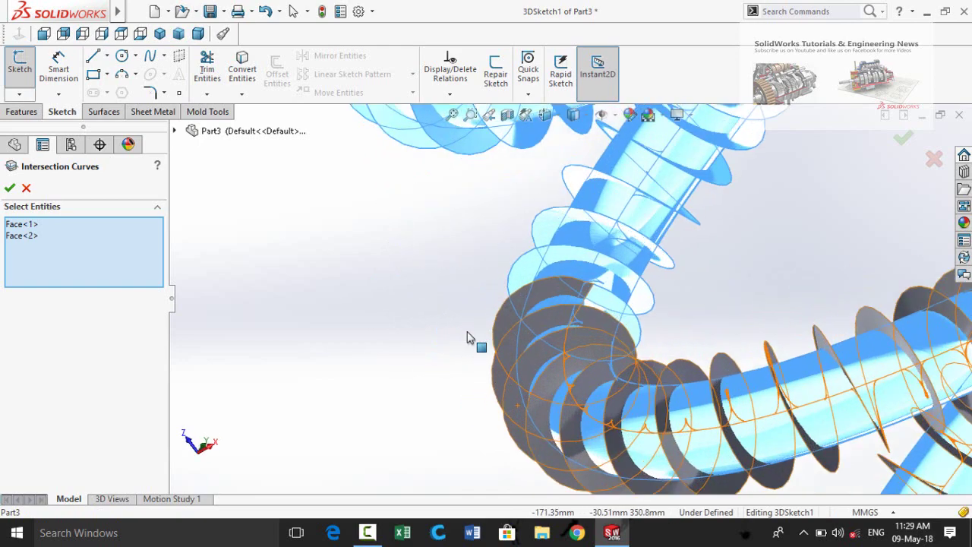
pyautogui.click(505, 317)
pyautogui.scroll(5, 387, 382)
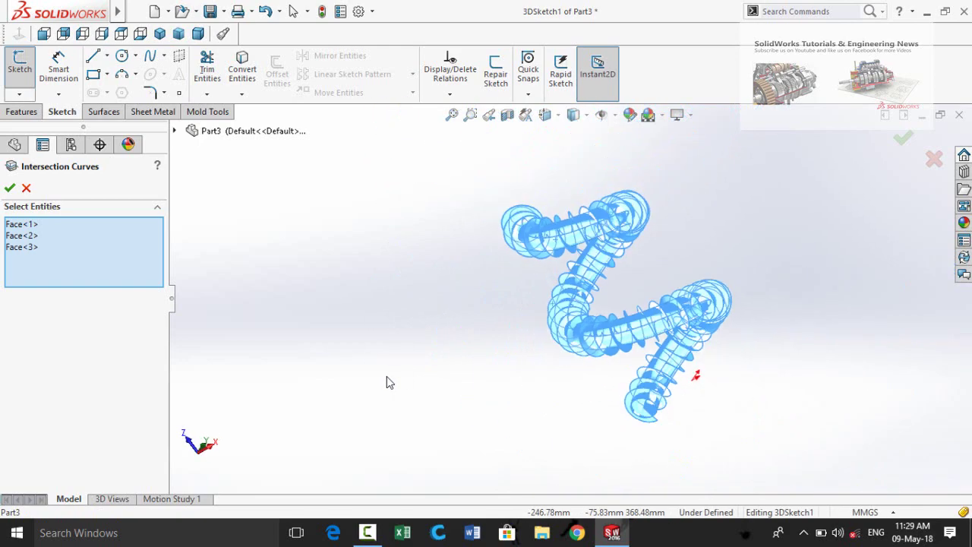
pyautogui.moveTo(387, 382); pyautogui.dragTo(492, 268, button='middle')
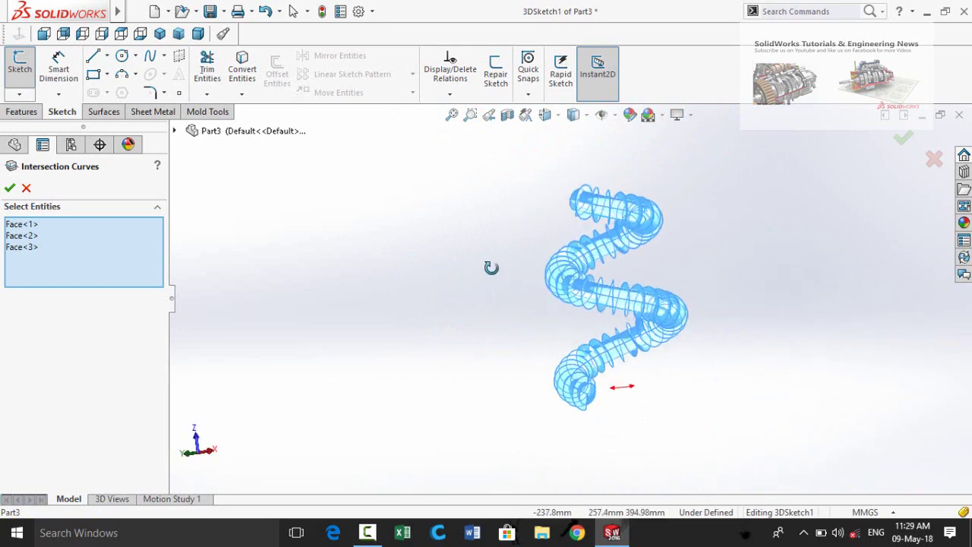
pyautogui.click(10, 189)
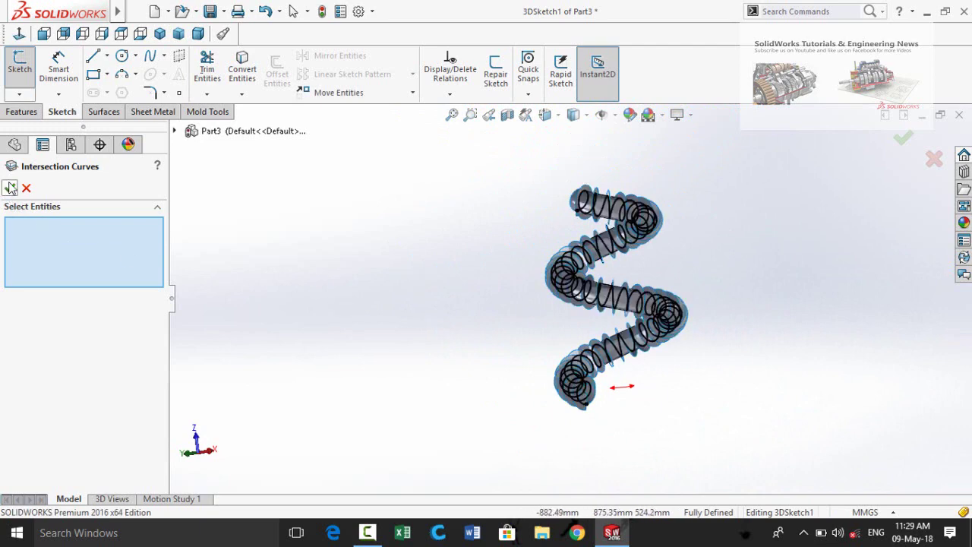
pyautogui.moveTo(404, 307); pyautogui.dragTo(465, 341, button='middle')
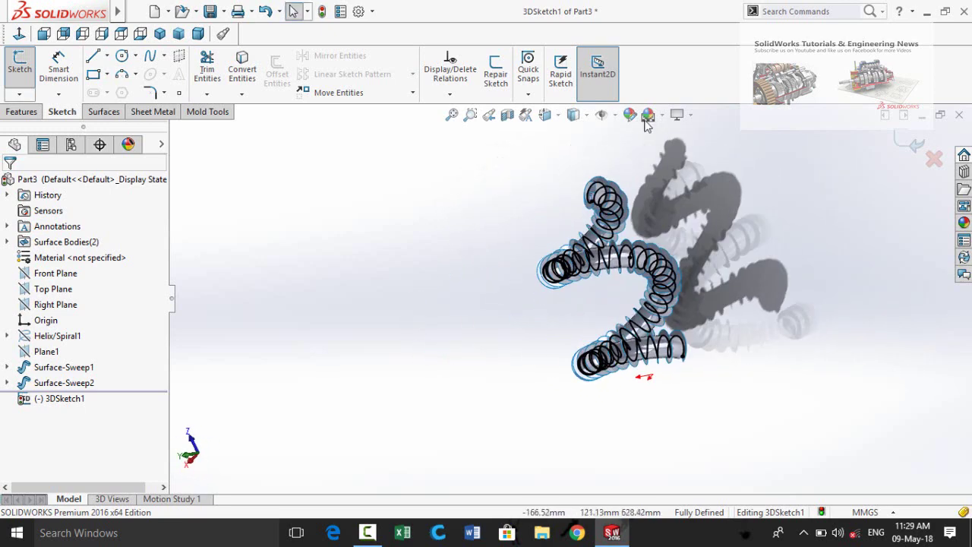
pyautogui.click(902, 142)
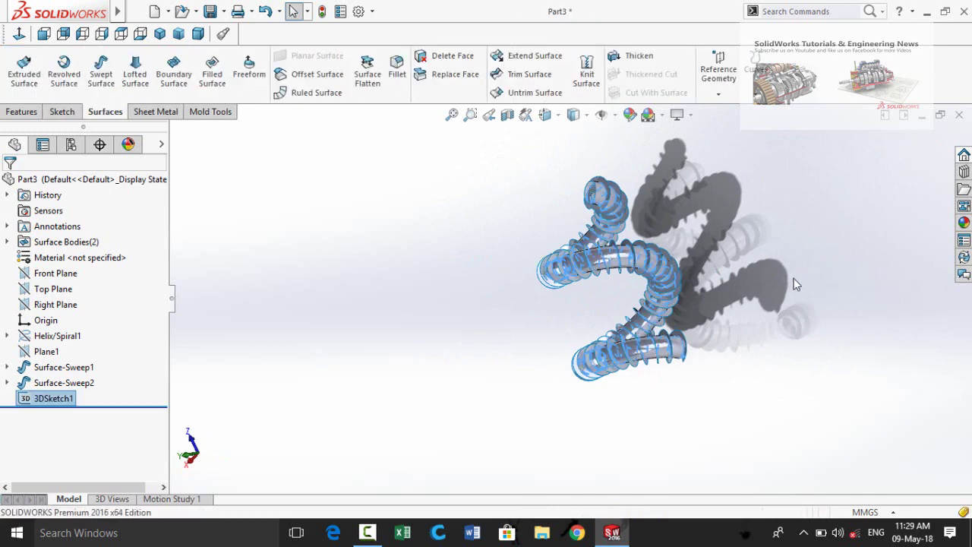
# Hide the surface bodies Surface-Sweep1 and Surface-Sweep2 so that only the coiled 3D sketch is displayed
pyautogui.click(6, 241)
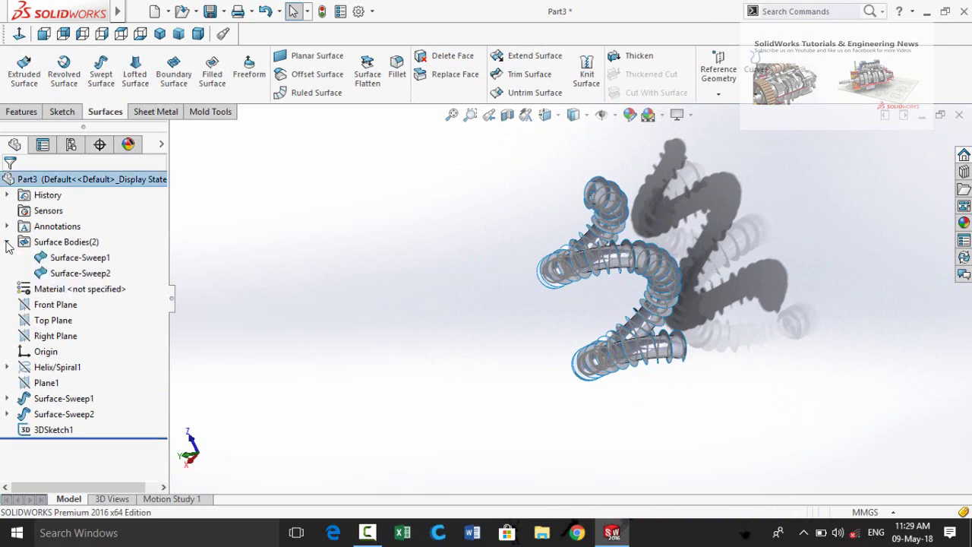
pyautogui.click(48, 257)
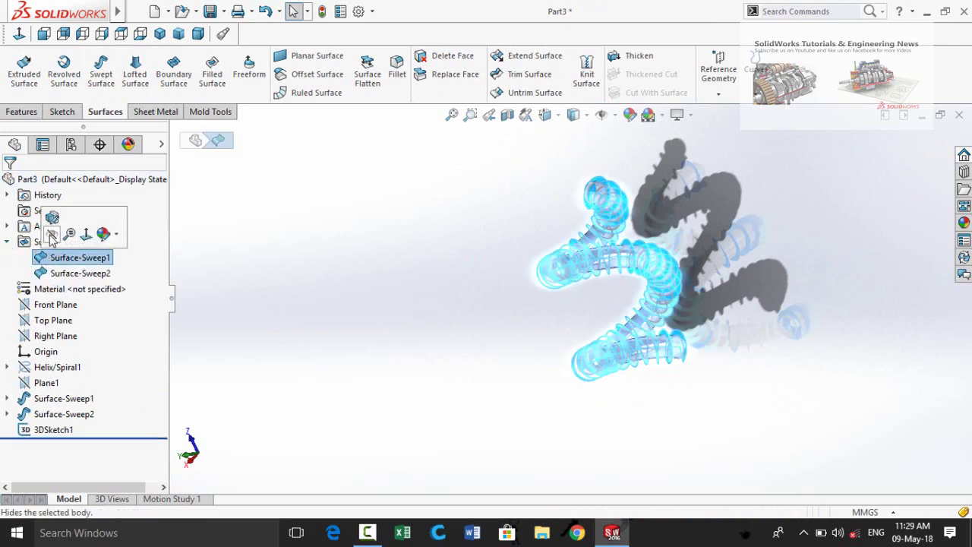
pyautogui.click(47, 274)
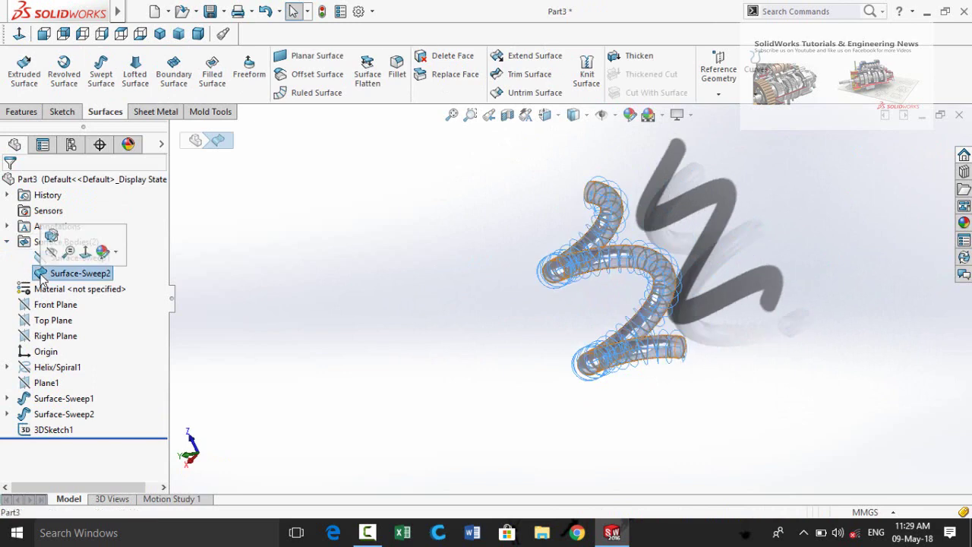
pyautogui.click(62, 254)
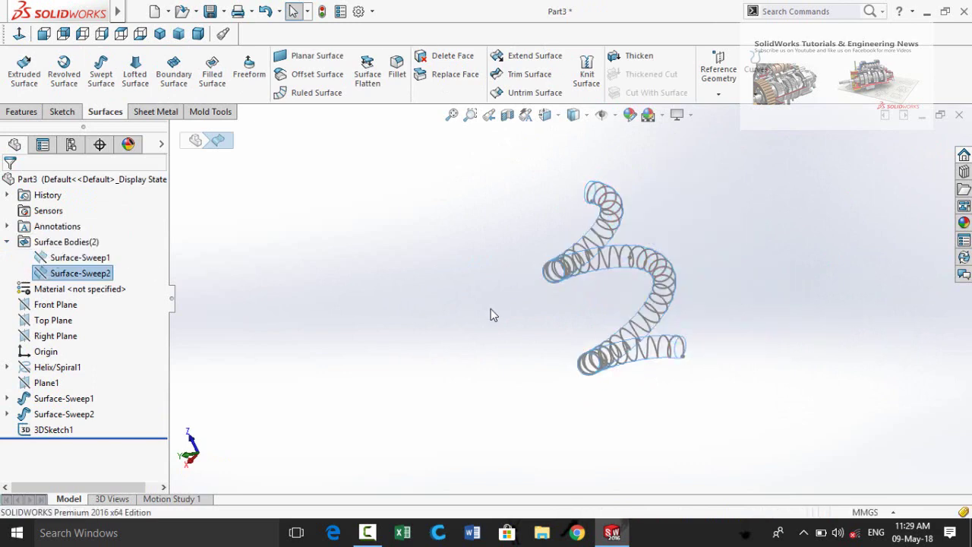
pyautogui.click(532, 325)
# Create a reference plane perpendicular to the coiled 3D sketch curve and coincident with its lower end point
pyautogui.moveTo(571, 297); pyautogui.dragTo(512, 448, button='middle')
pyautogui.scroll(-2, 566, 408)
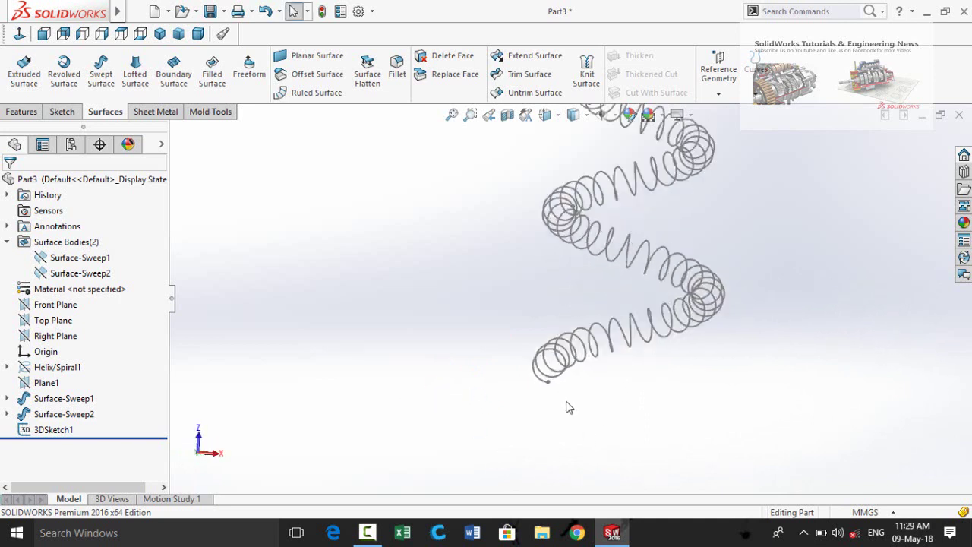
pyautogui.moveTo(566, 408); pyautogui.dragTo(523, 386, button='middle')
pyautogui.scroll(1, 490, 270)
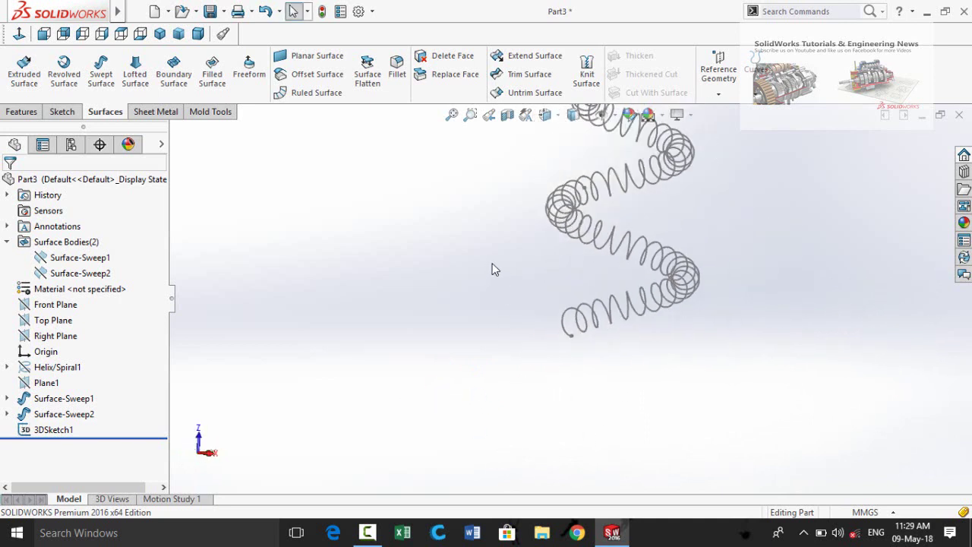
pyautogui.click(22, 111)
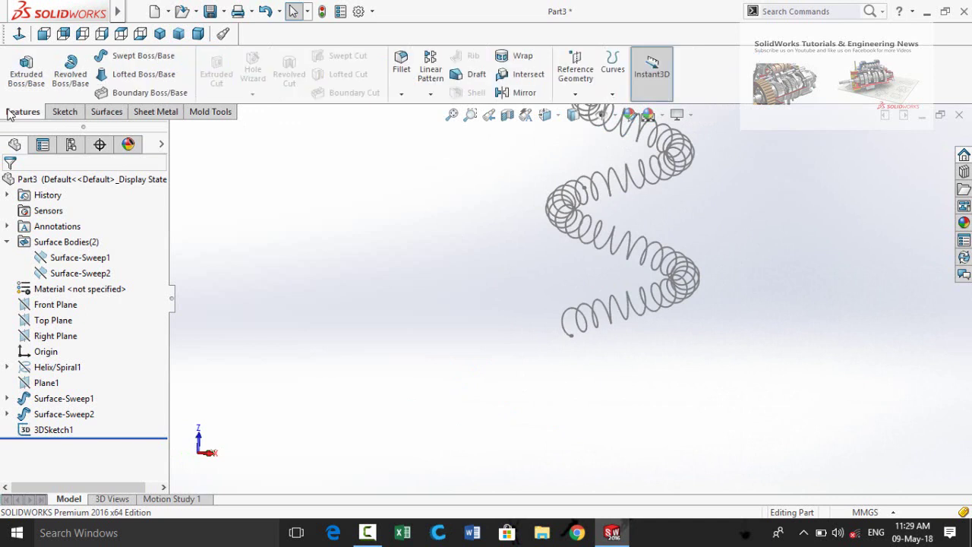
pyautogui.click(575, 93)
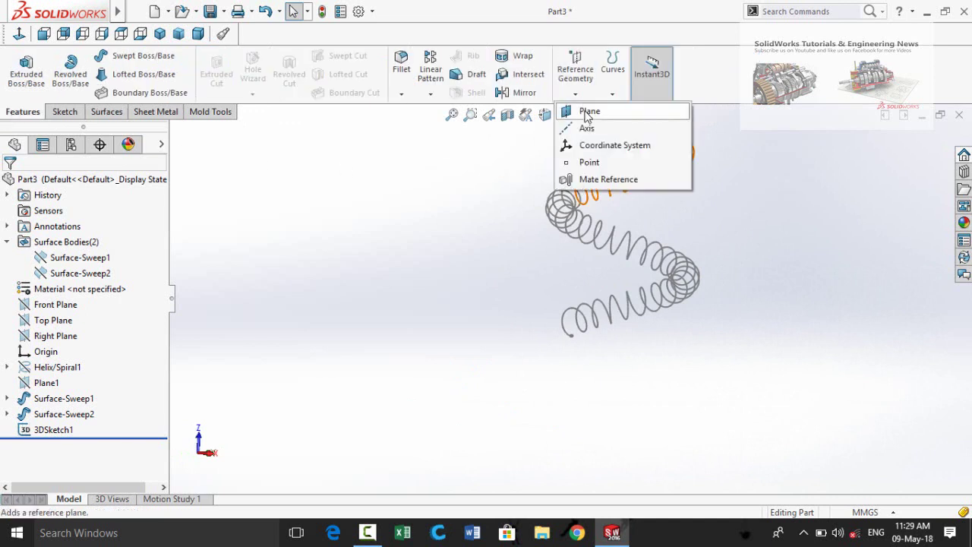
pyautogui.click(585, 114)
pyautogui.moveTo(586, 354); pyautogui.dragTo(539, 317, button='middle')
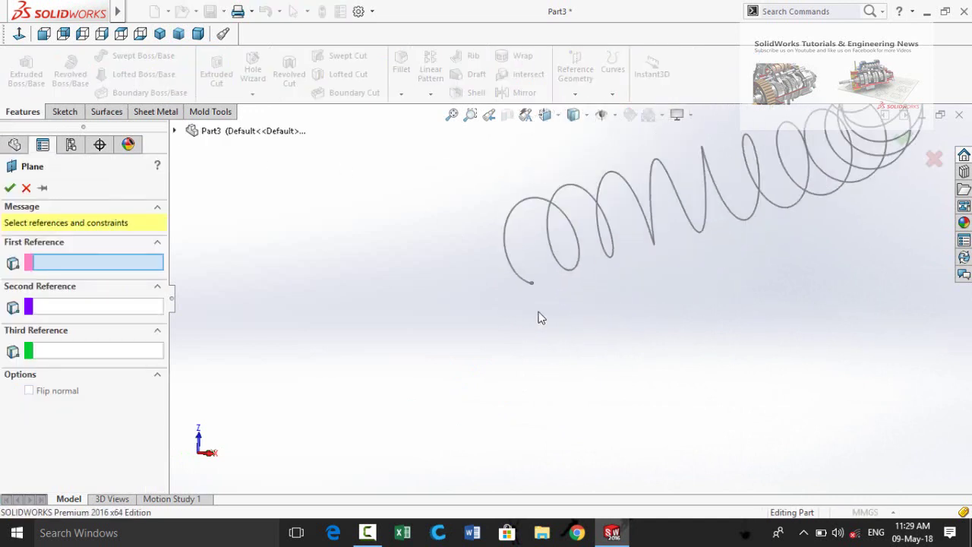
pyautogui.click(522, 284)
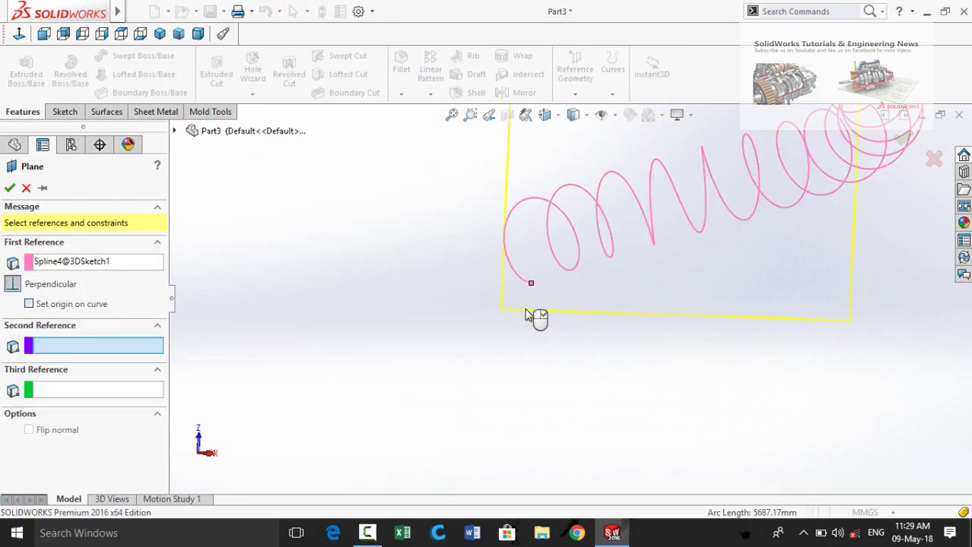
pyautogui.click(531, 284)
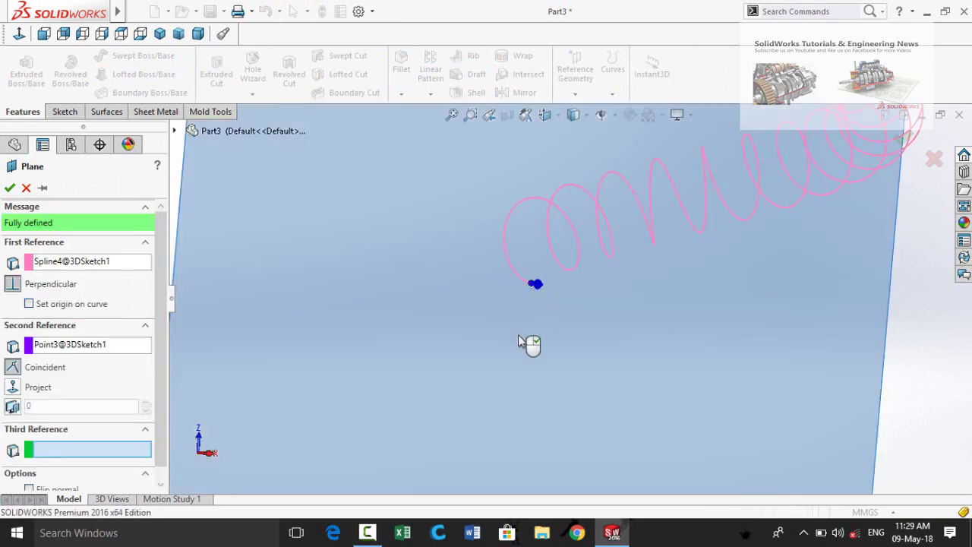
pyautogui.moveTo(527, 343); pyautogui.dragTo(426, 324, button='middle')
pyautogui.scroll(2, 426, 323)
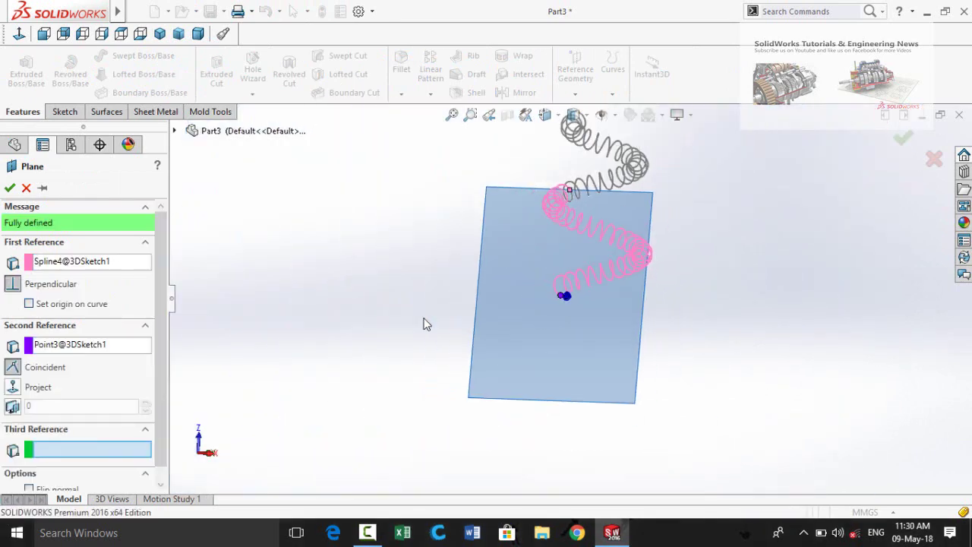
pyautogui.click(9, 187)
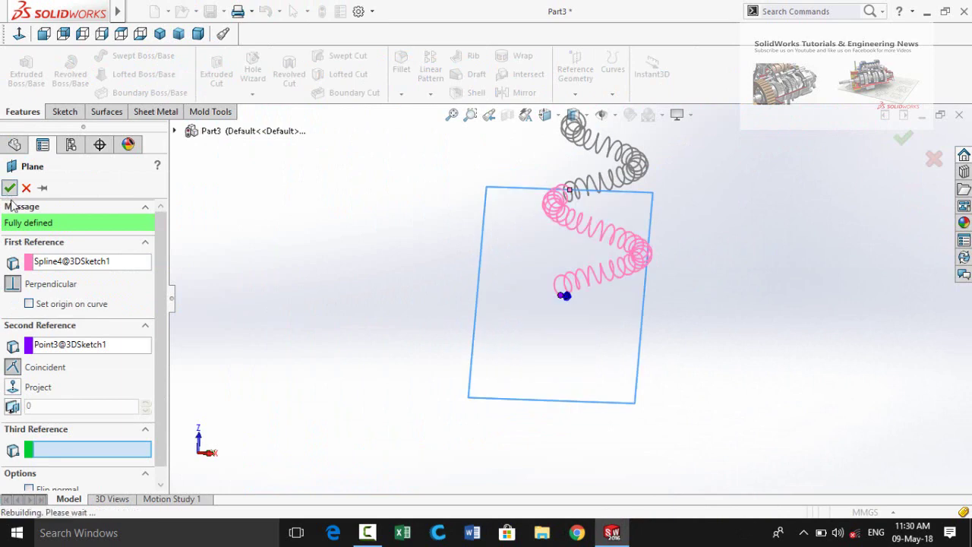
# Start a sketch on the new plane and draw a circle about 35 mm in diameter centred on the curve's end point
pyautogui.click(568, 341)
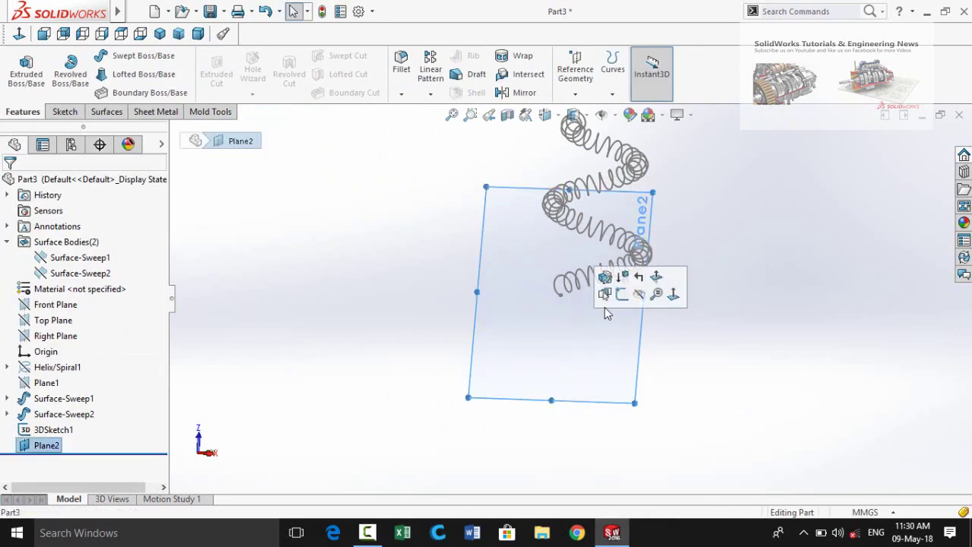
pyautogui.click(622, 298)
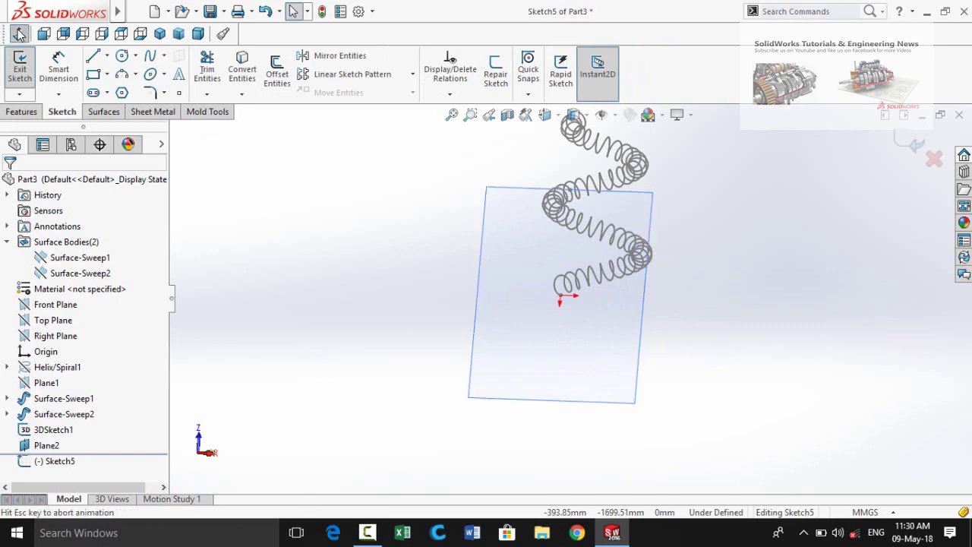
pyautogui.scroll(-5, 646, 325)
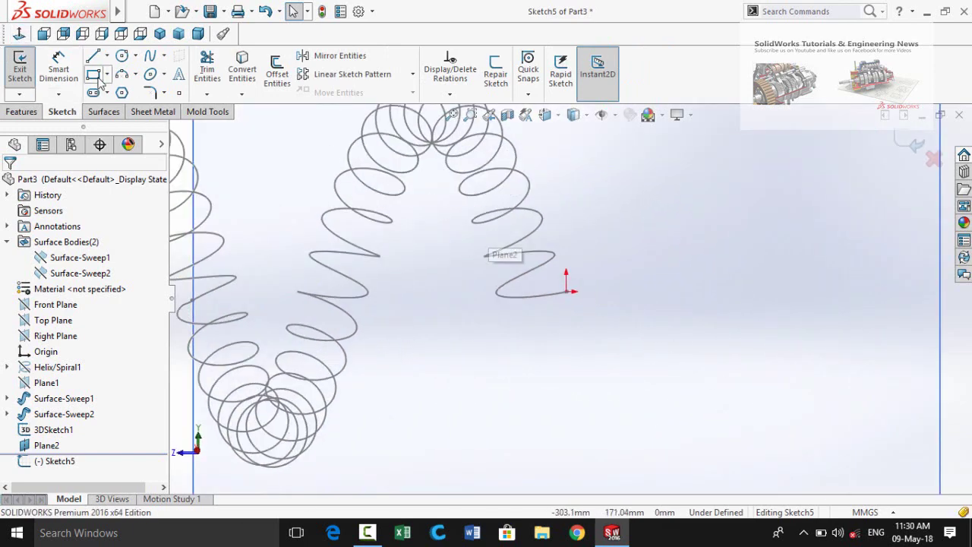
pyautogui.click(121, 56)
pyautogui.scroll(-5, 578, 304)
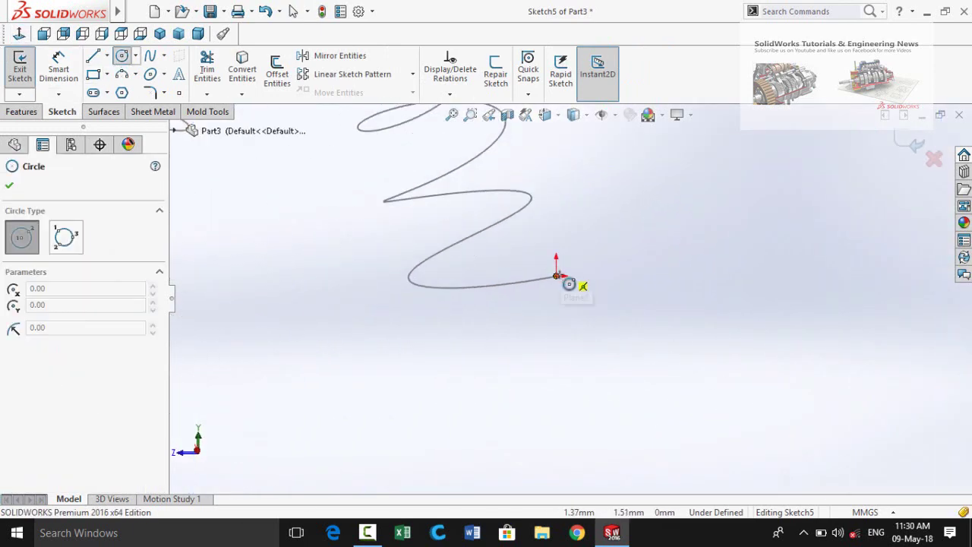
pyautogui.moveTo(557, 275); pyautogui.dragTo(584, 304)
pyautogui.press('Escape')
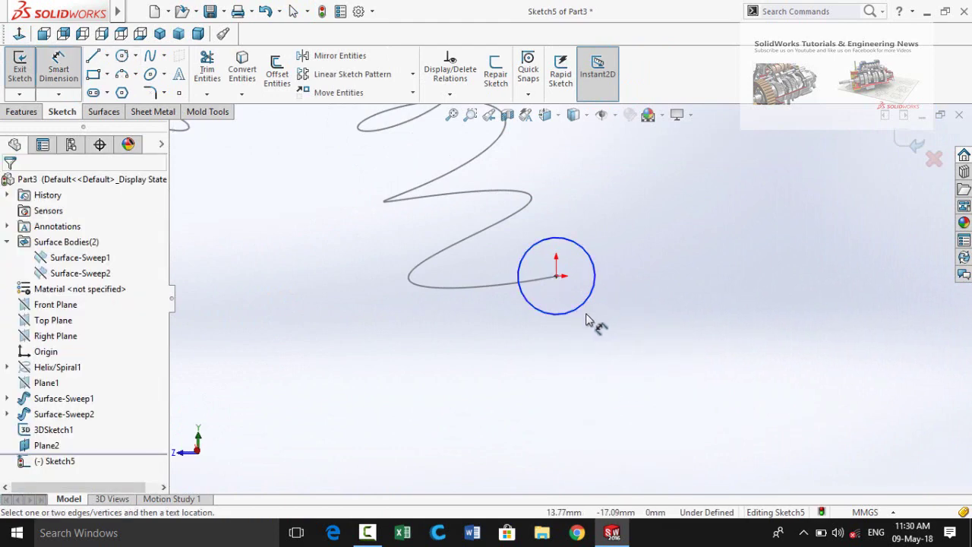
# Dimension the circle's diameter as 20 mm and exit the sketch
pyautogui.click(585, 305)
pyautogui.click(650, 361)
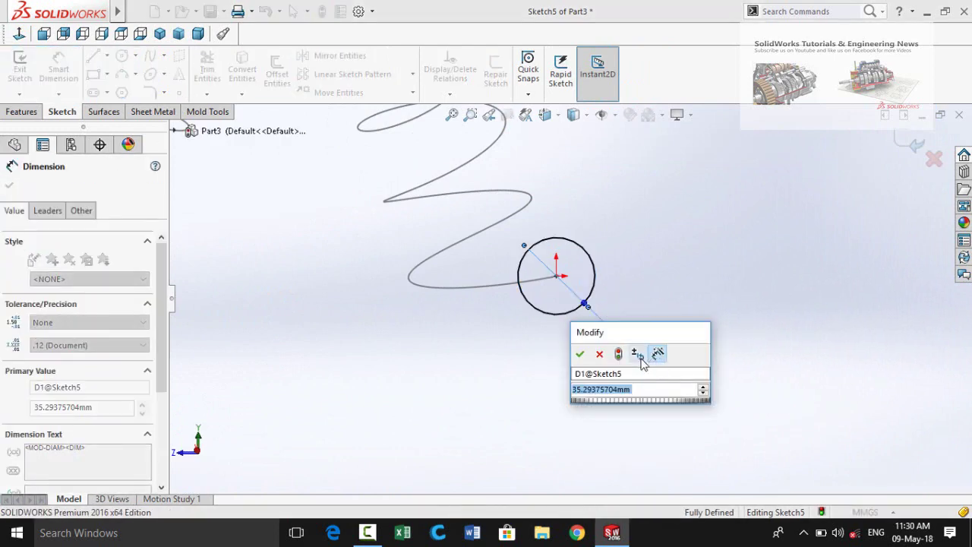
pyautogui.scroll(8, 607, 209)
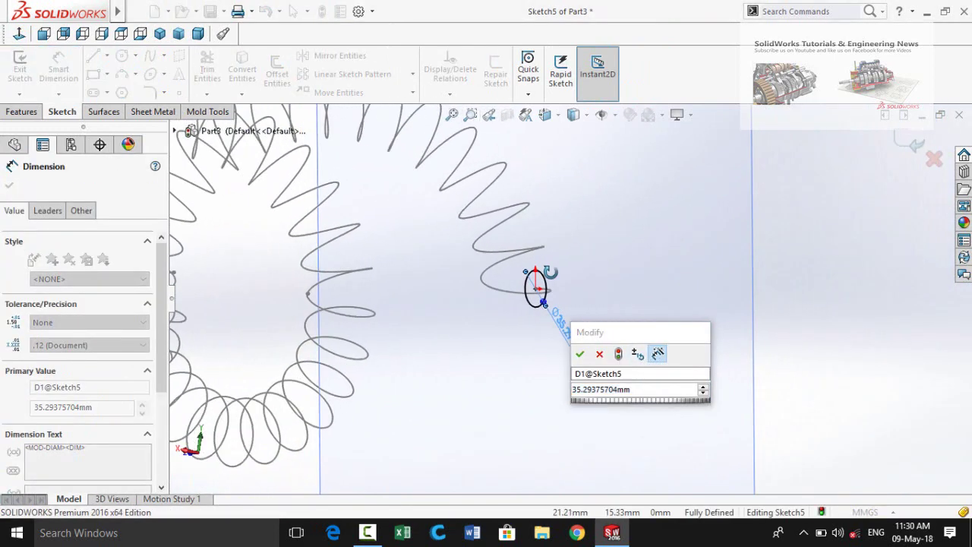
pyautogui.click(656, 393)
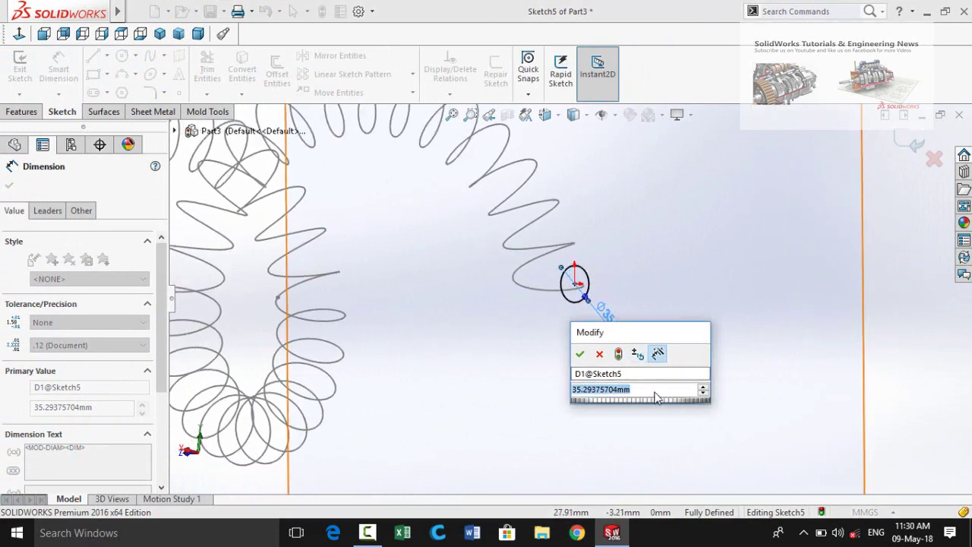
pyautogui.write('20')
pyautogui.press('Return')
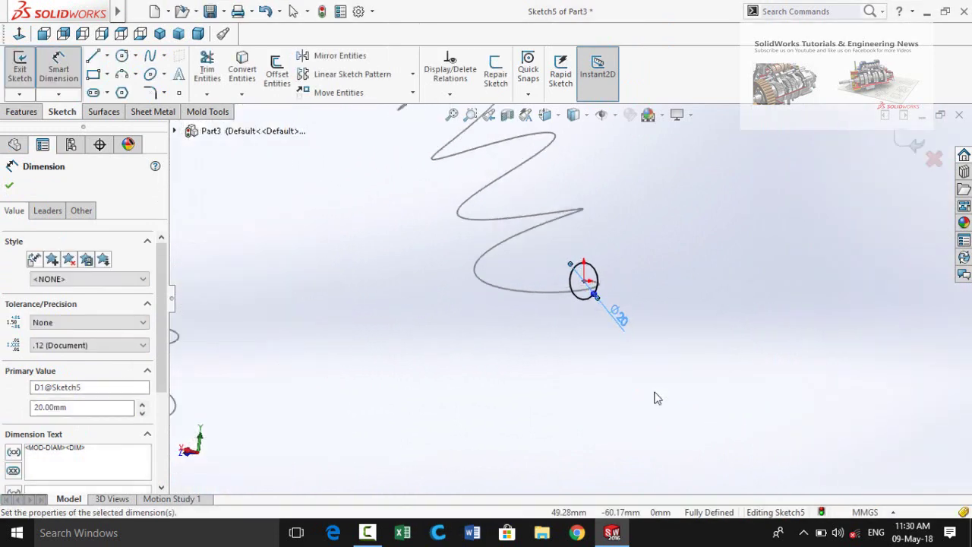
pyautogui.moveTo(545, 368); pyautogui.dragTo(607, 331, button='middle')
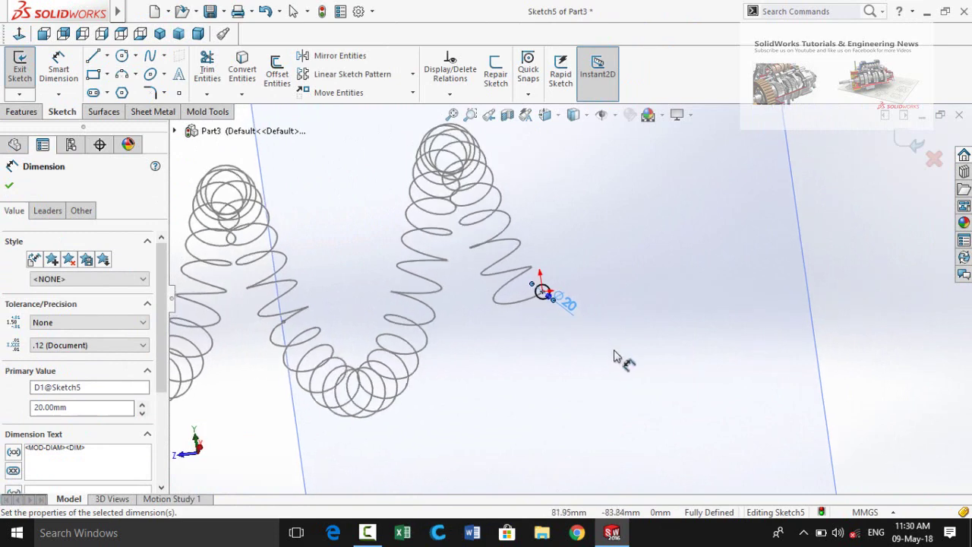
pyautogui.scroll(5, 618, 360)
pyautogui.click(909, 143)
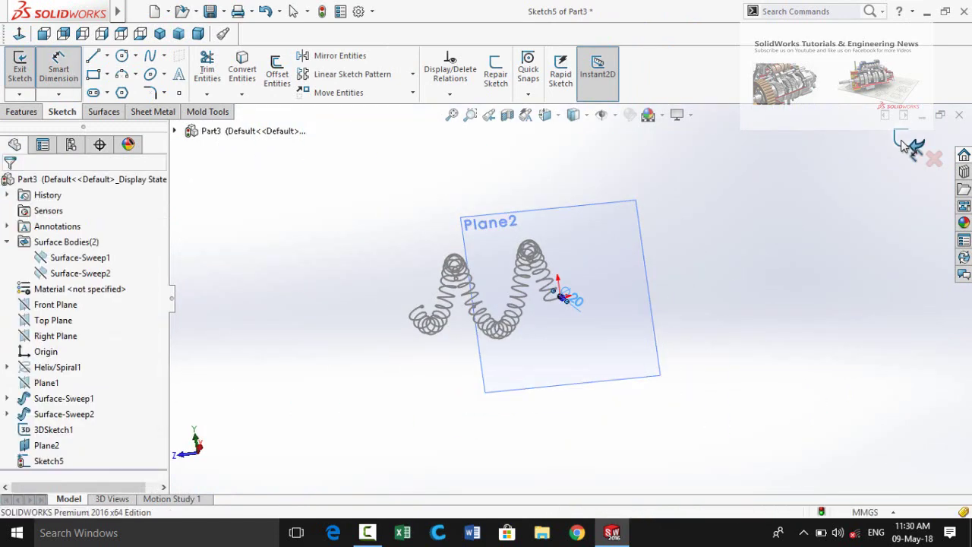
# Hide the reference plane at the end of the coiled curve
pyautogui.click(767, 315)
pyautogui.click(638, 274)
pyautogui.click(686, 239)
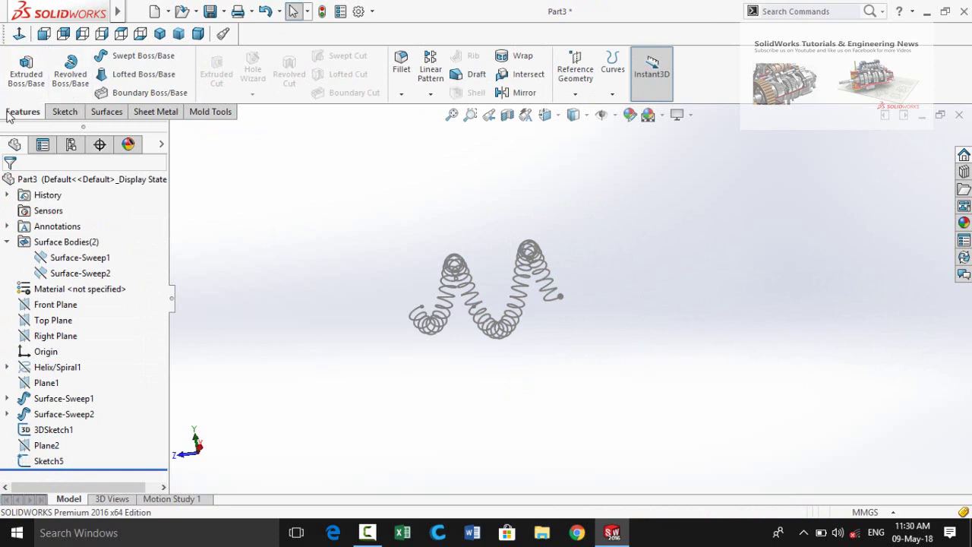
# Create a Swept Boss/Base using the 20 mm circle as the profile and the coiled 3D sketch as the path
pyautogui.click(115, 59)
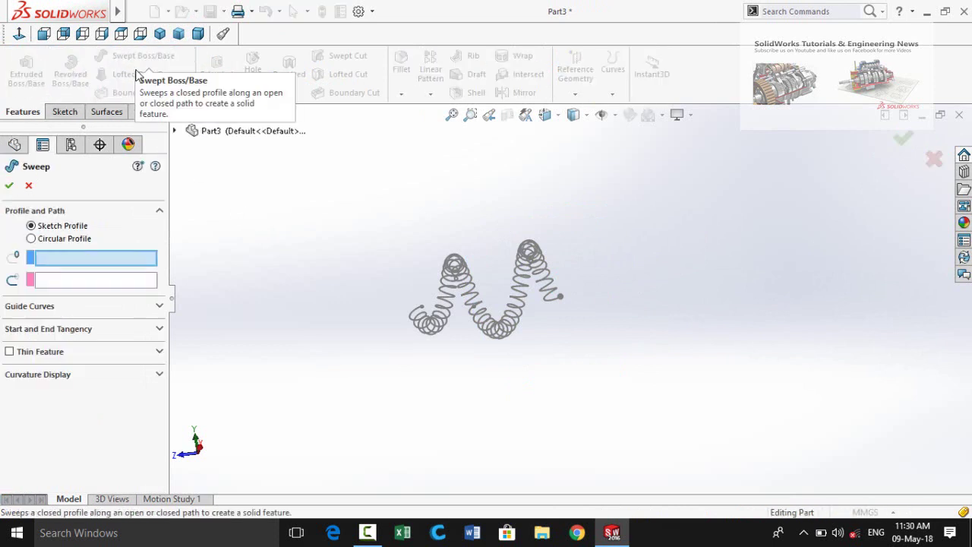
pyautogui.scroll(-4, 552, 316)
pyautogui.scroll(-5, 562, 300)
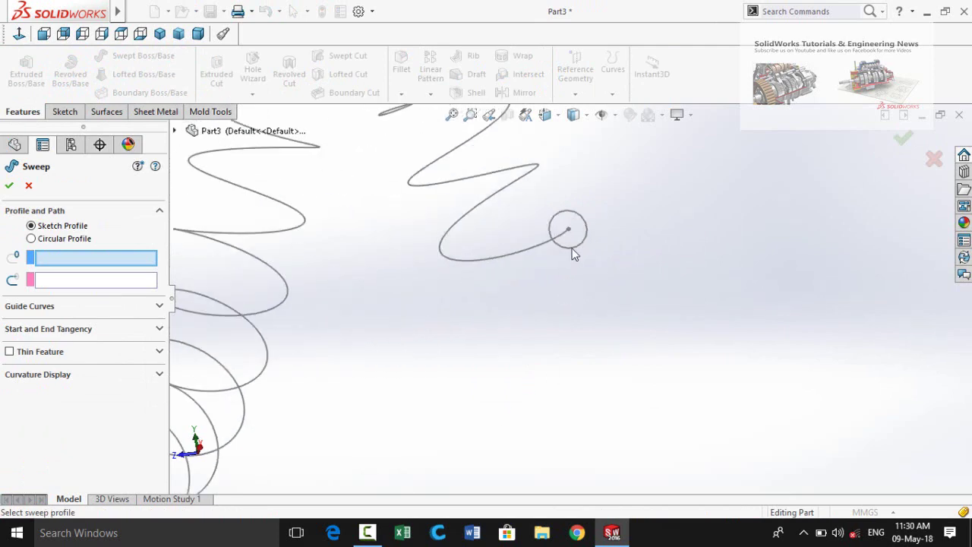
pyautogui.click(575, 254)
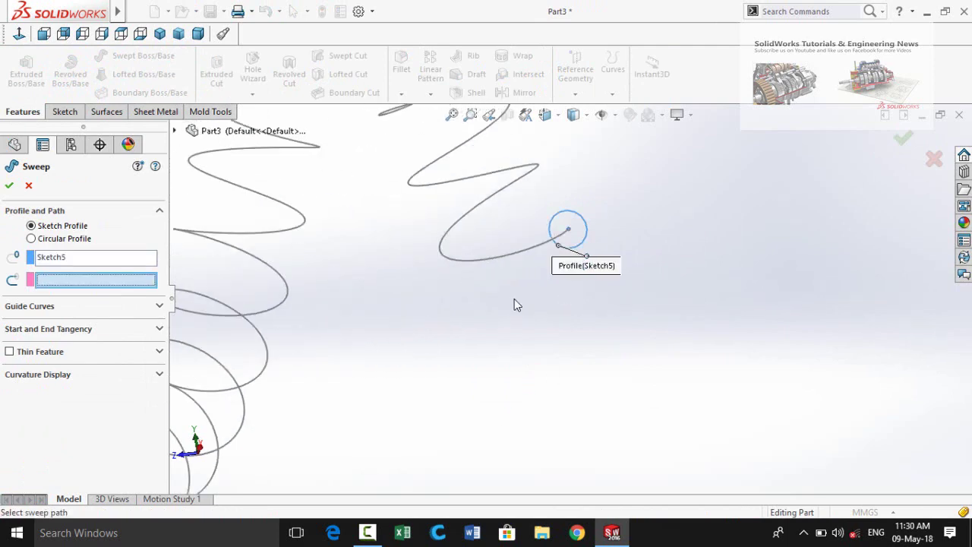
pyautogui.click(471, 260)
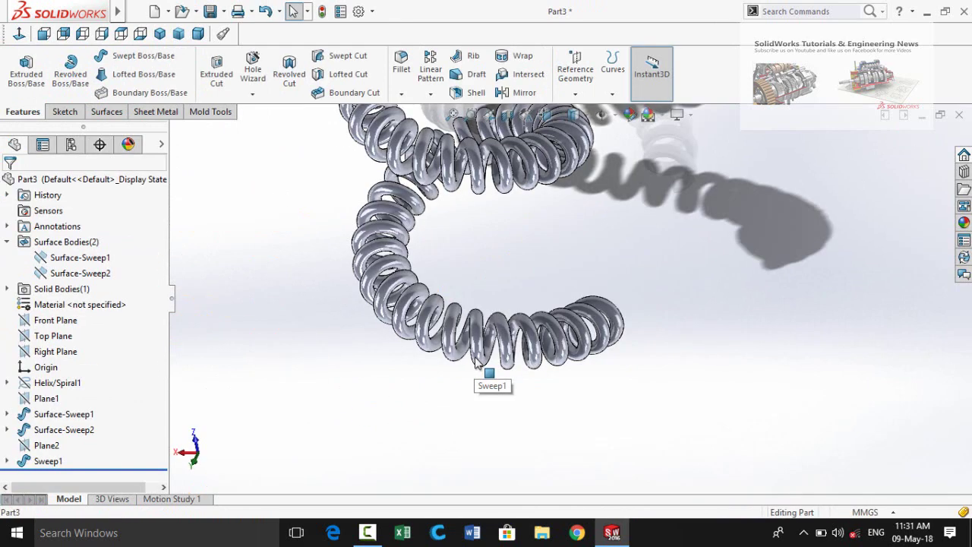
# Apply a red colour to the outer face of the swept coil
pyautogui.click(612, 337)
pyautogui.click(597, 298)
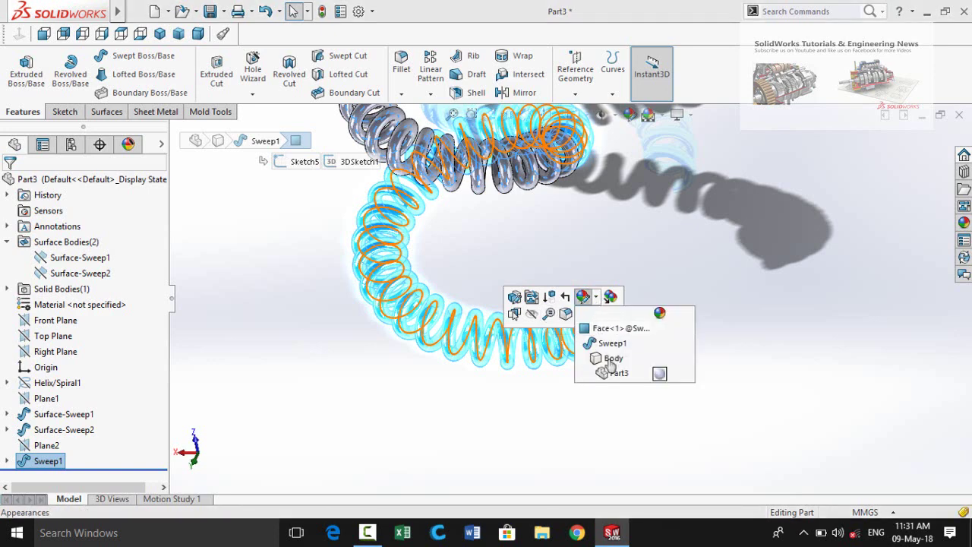
pyautogui.click(611, 343)
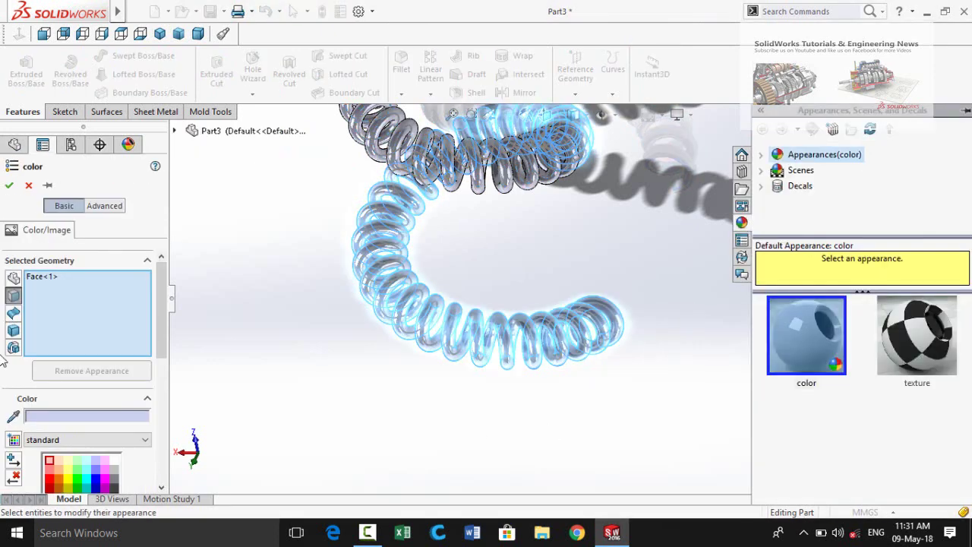
pyautogui.scroll(-3, 72, 354)
pyautogui.click(50, 351)
pyautogui.click(11, 186)
pyautogui.scroll(1, 383, 392)
pyautogui.moveTo(384, 393); pyautogui.dragTo(541, 221, button='middle')
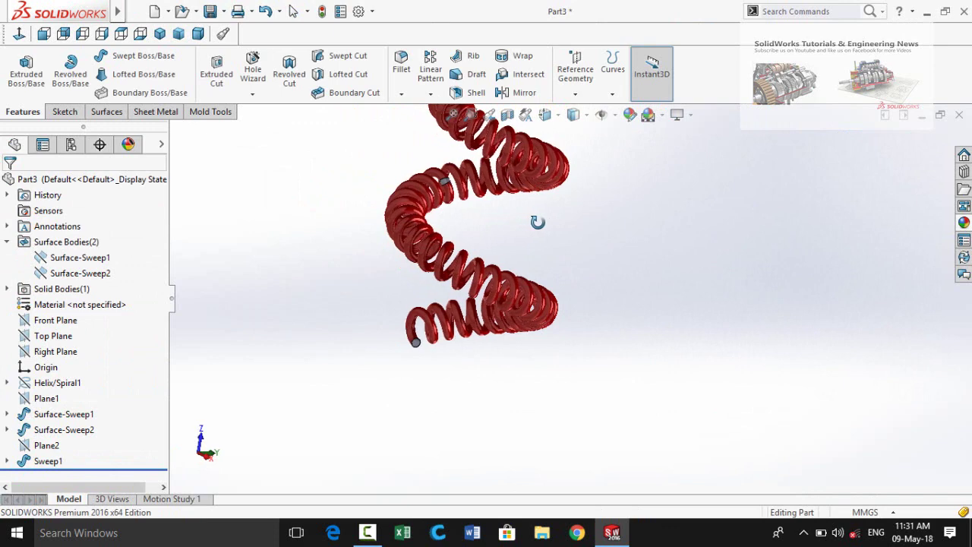